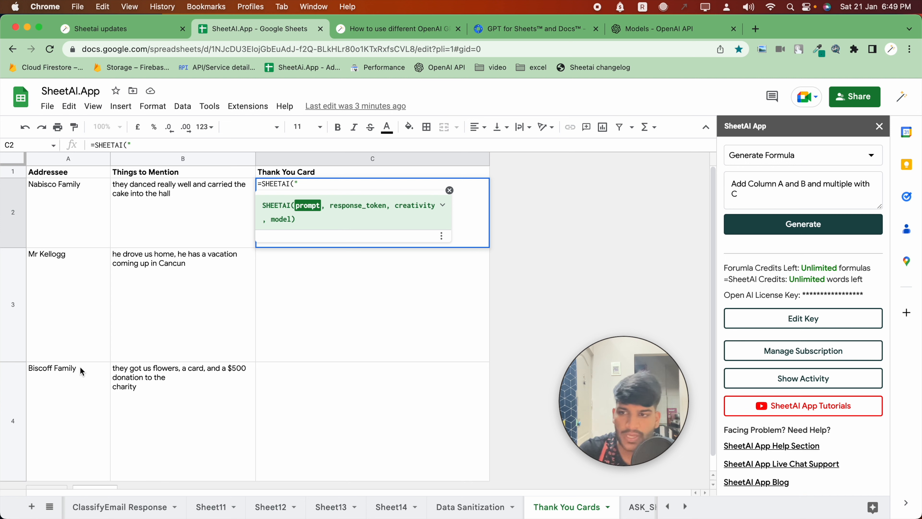
# Step: Write the prompt "take names" in C2's SHEETAI formula, followed by the & operator
pyautogui.press('BackSpace')
pyautogui.write('"')
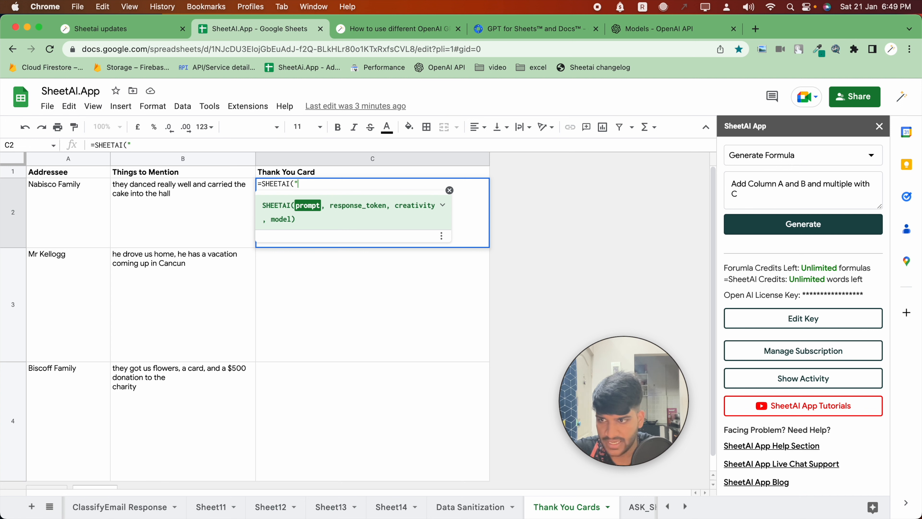
pyautogui.write('take t')
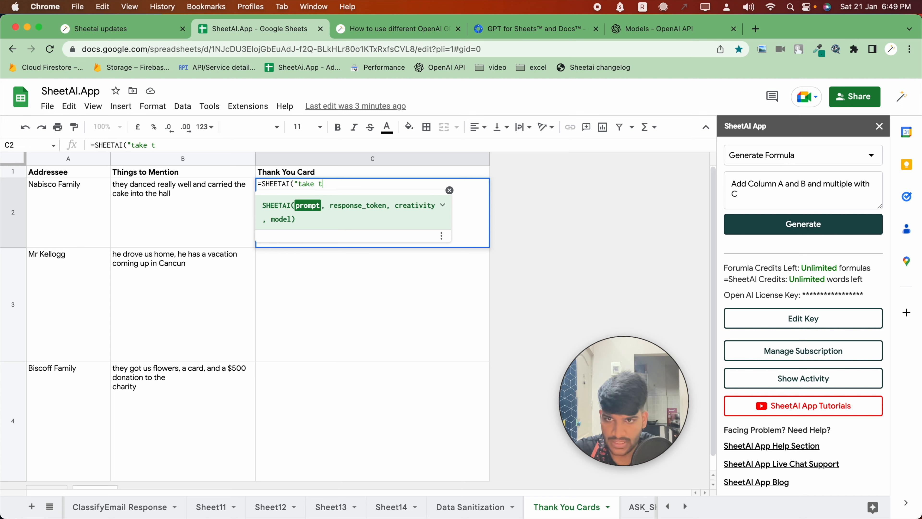
pyautogui.press('BackSpace')
pyautogui.write('names and ')
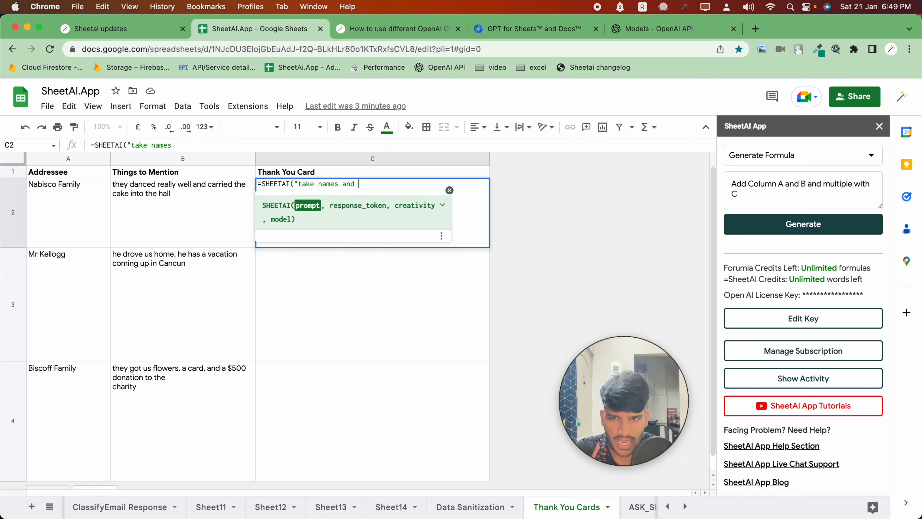
pyautogui.write('dfs')
pyautogui.press('BackSpace')
pyautogui.press('BackSpace')
pyautogui.press('BackSpace')
pyautogui.press('BackSpace')
pyautogui.press('BackSpace')
pyautogui.press('BackSpace')
pyautogui.press('BackSpace')
pyautogui.press('BackSpace')
pyautogui.press('BackSpace')
pyautogui.write('"&')
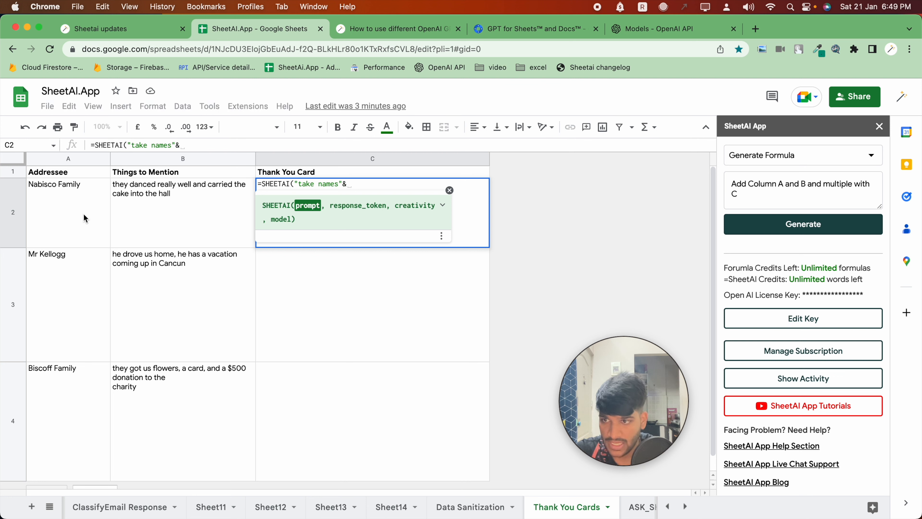
# Step: Complete the C2 formula with the addressee range A2:A4 and run it
pyautogui.moveTo(85, 219); pyautogui.dragTo(77, 402)
pyautogui.write(')')
pyautogui.press('Return')
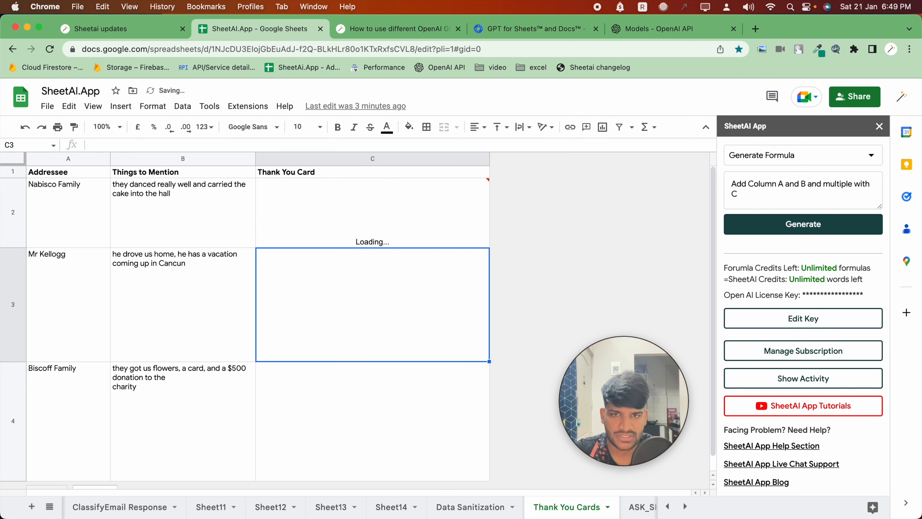
# Step: Reopen the SheetAI sidebar and examine the prompt sent by the latest query in the activity log
pyautogui.click(406, 234)
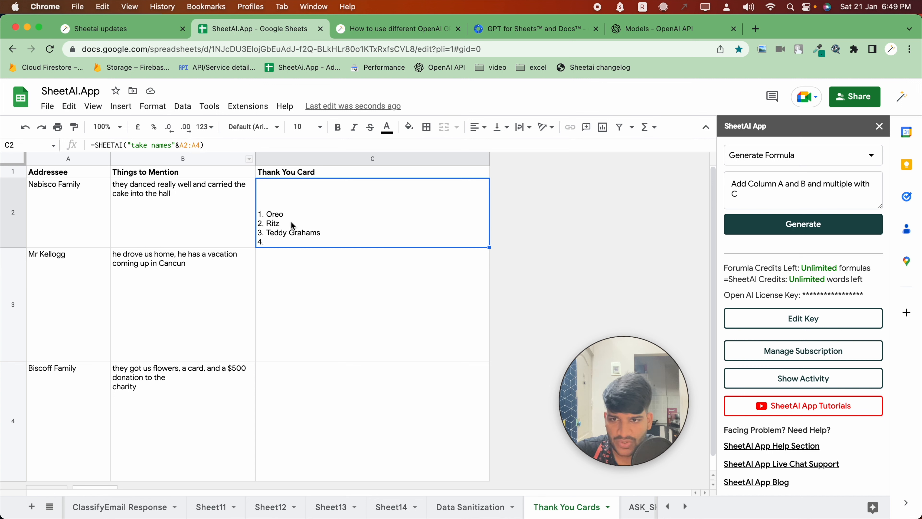
pyautogui.click(879, 127)
pyautogui.click(248, 105)
pyautogui.moveTo(301, 220)
pyautogui.click(450, 232)
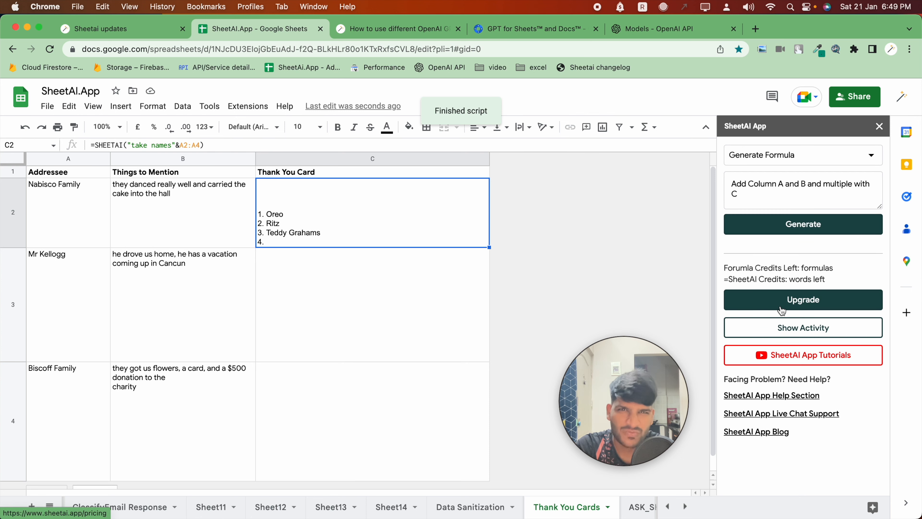
pyautogui.click(796, 379)
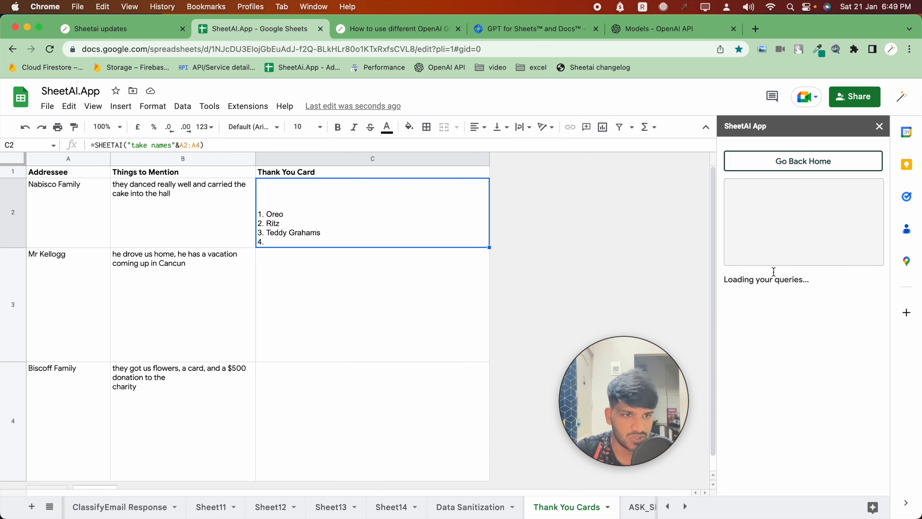
pyautogui.click(775, 299)
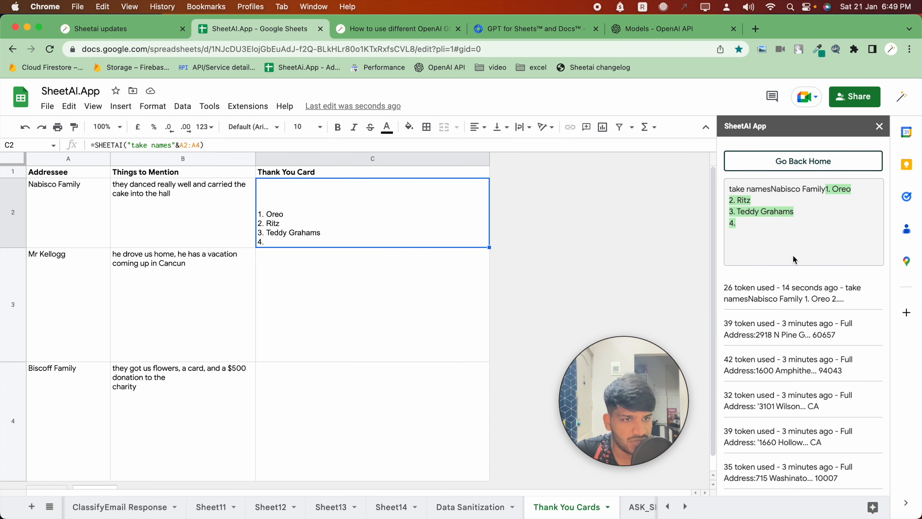
pyautogui.moveTo(728, 189); pyautogui.dragTo(771, 190)
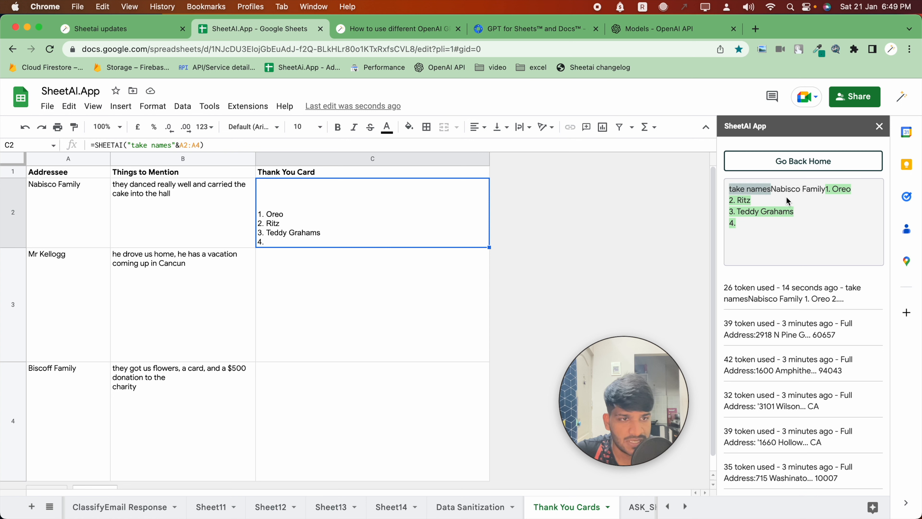
pyautogui.doubleClick(788, 188)
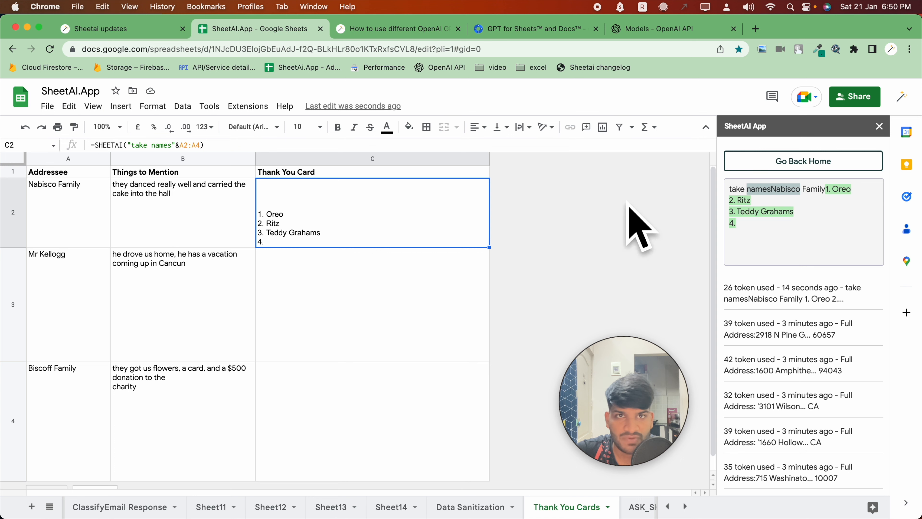
# Step: Replace the A2:A4 reference in C2's formula with the RANGESTRING function
pyautogui.doubleClick(303, 179)
pyautogui.press('Left')
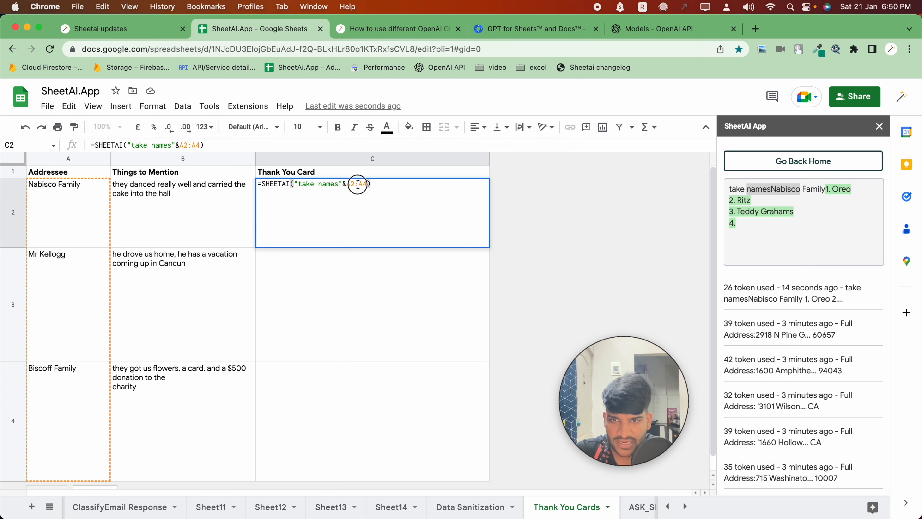
pyautogui.press('BackSpace')
pyautogui.press('BackSpace')
pyautogui.press('BackSpace')
pyautogui.press('BackSpace')
pyautogui.press('BackSpace')
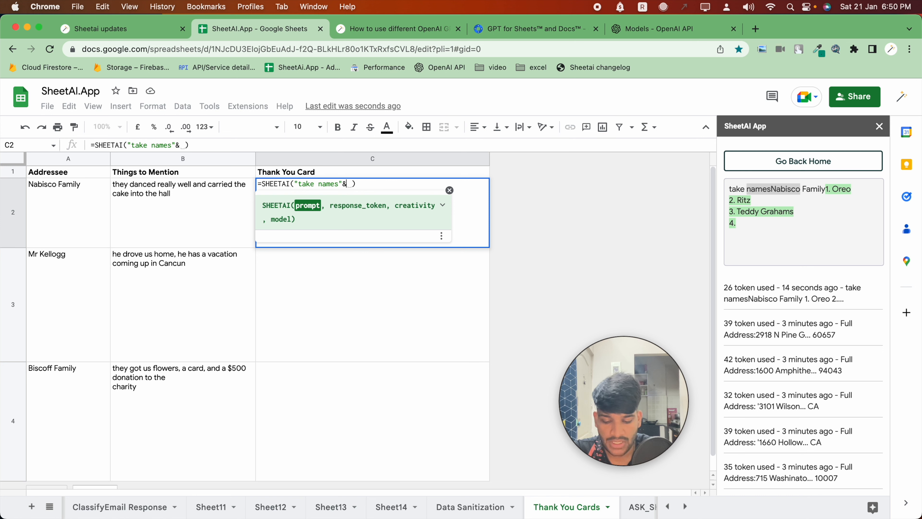
pyautogui.write('RAN')
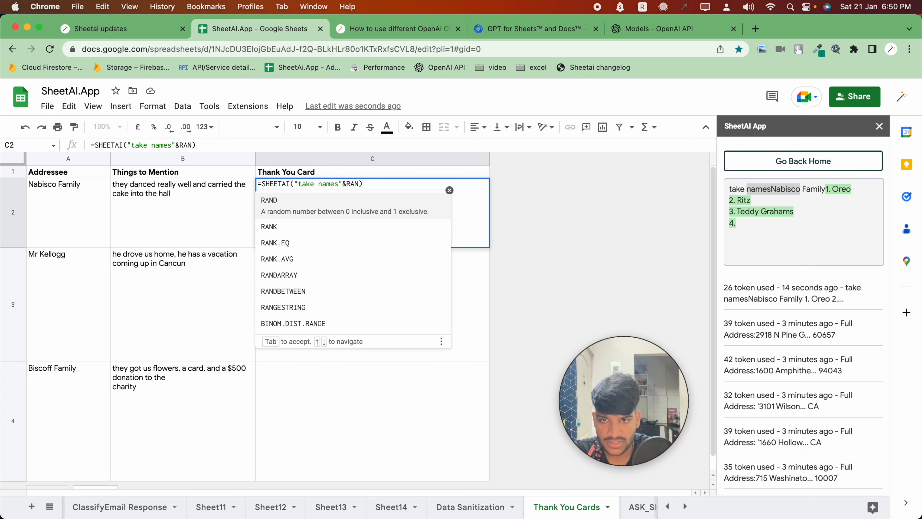
pyautogui.write('GE')
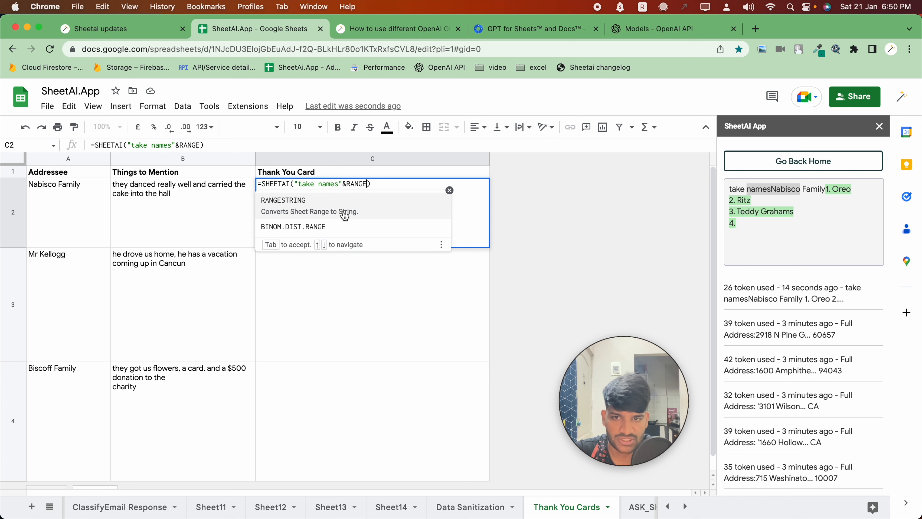
pyautogui.click(354, 213)
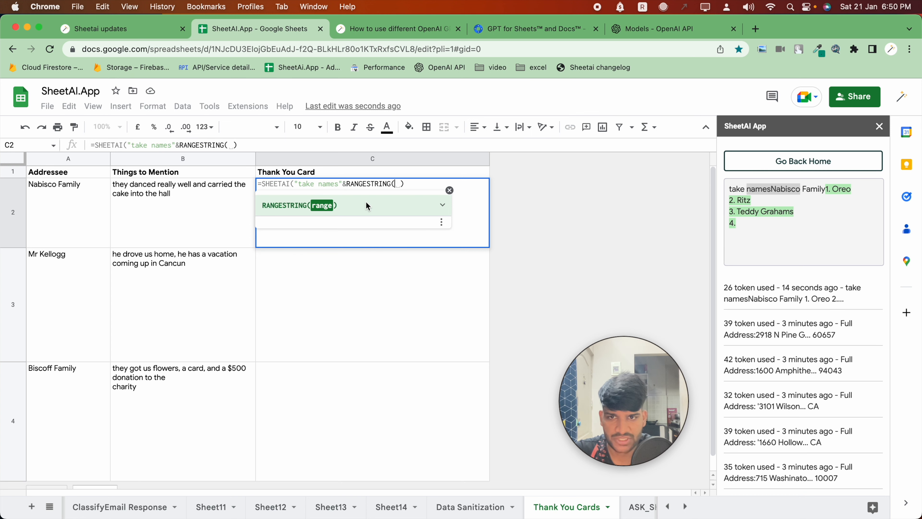
# Step: Set the addressee range A2:A4 as the argument of RANGESTRING in C2
pyautogui.moveTo(65, 205); pyautogui.dragTo(71, 379)
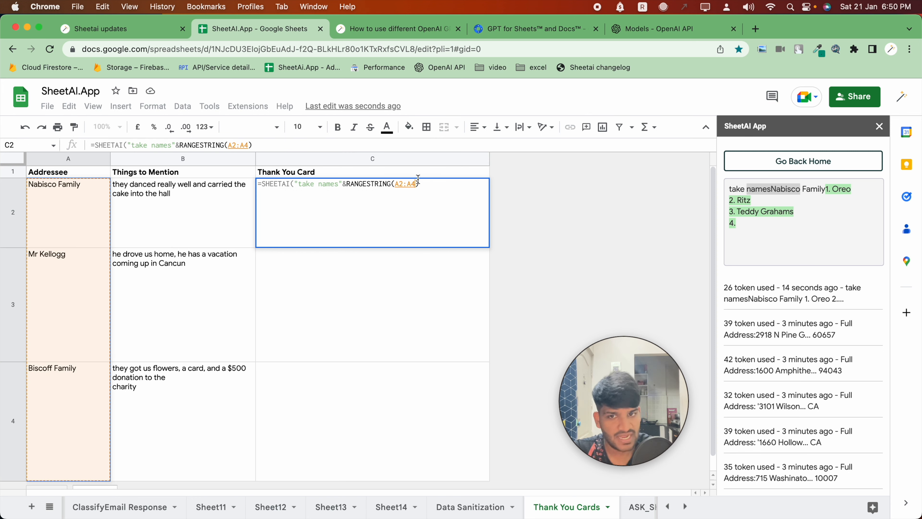
pyautogui.press('Right')
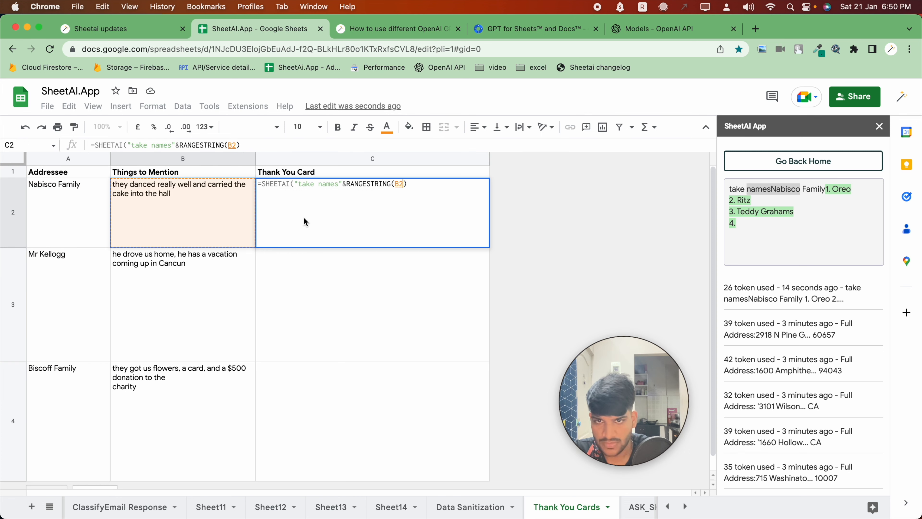
pyautogui.moveTo(57, 213); pyautogui.dragTo(52, 403)
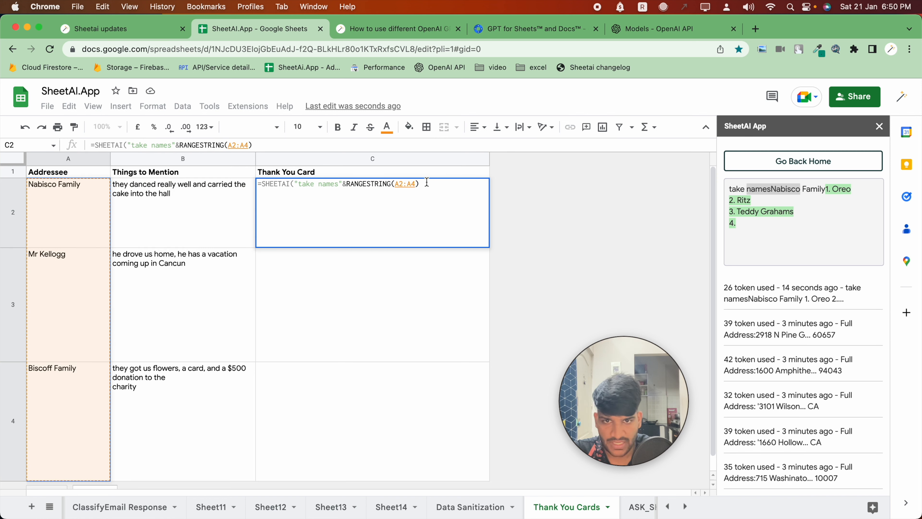
pyautogui.press('Right')
pyautogui.moveTo(67, 203); pyautogui.dragTo(54, 411)
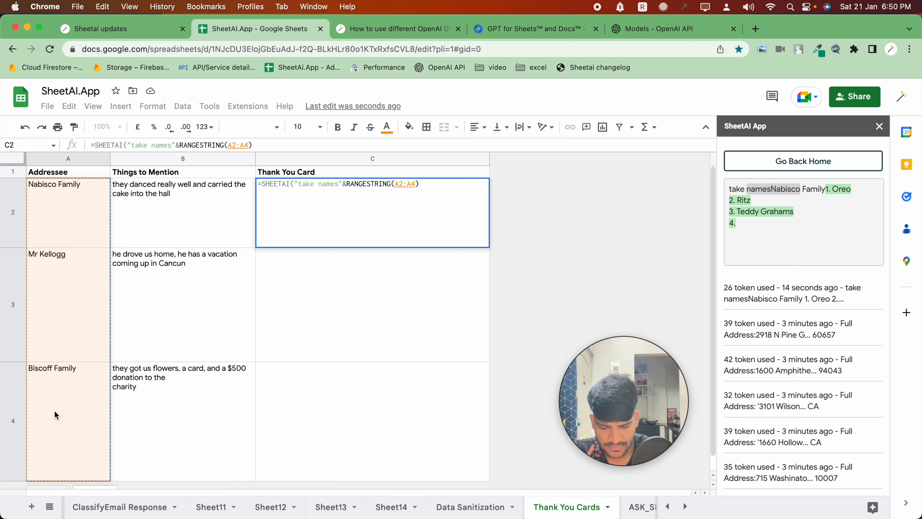
# Step: Commit the RANGESTRING formula in C2 and dismiss the find box
pyautogui.press('super+f')
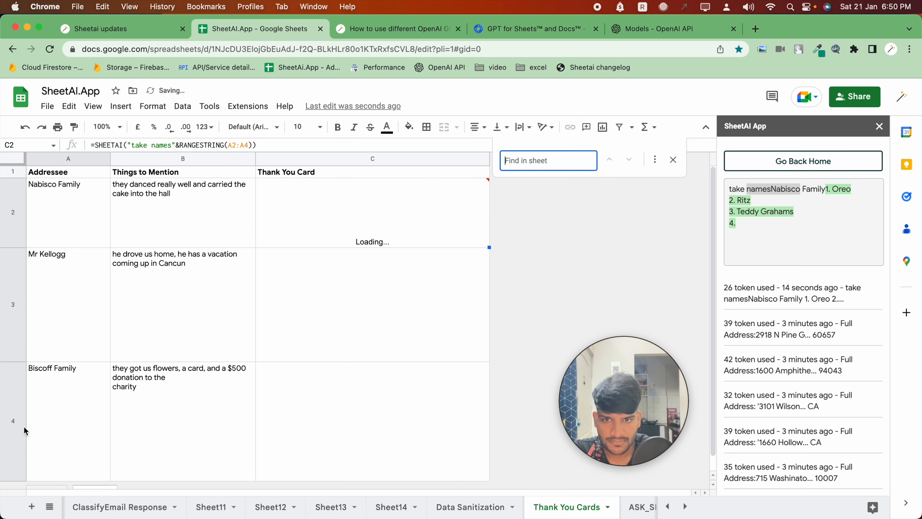
pyautogui.click(444, 219)
pyautogui.doubleClick(397, 213)
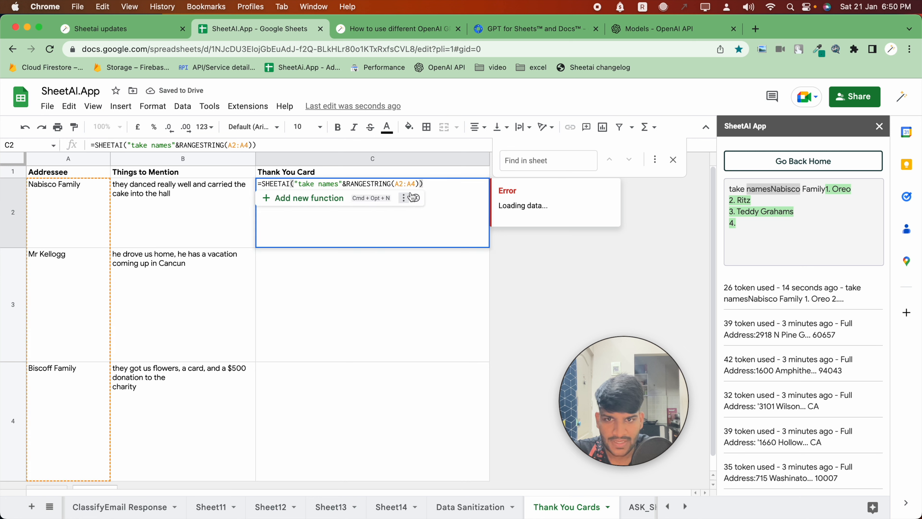
pyautogui.click(673, 160)
pyautogui.press('Return')
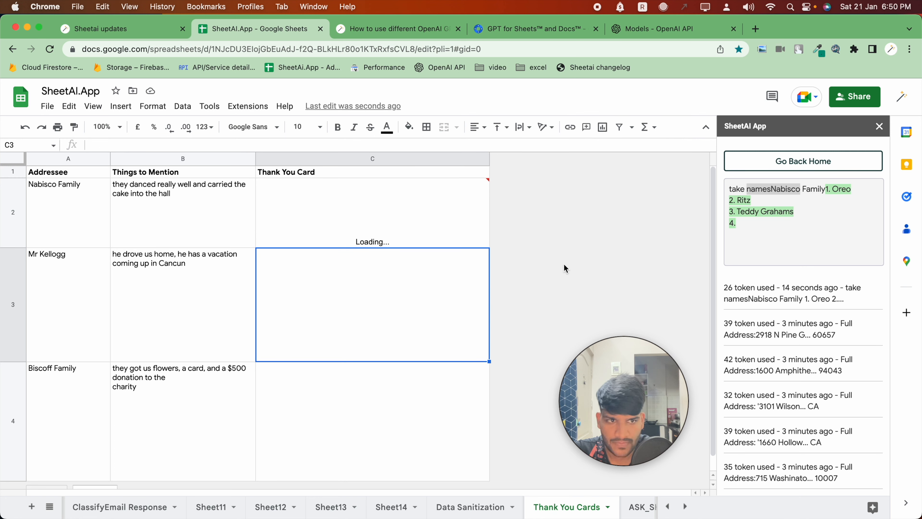
# Step: Reload the SheetAI activity log and inspect how the RANGESTRING query passed the addressees in its prompt
pyautogui.click(401, 220)
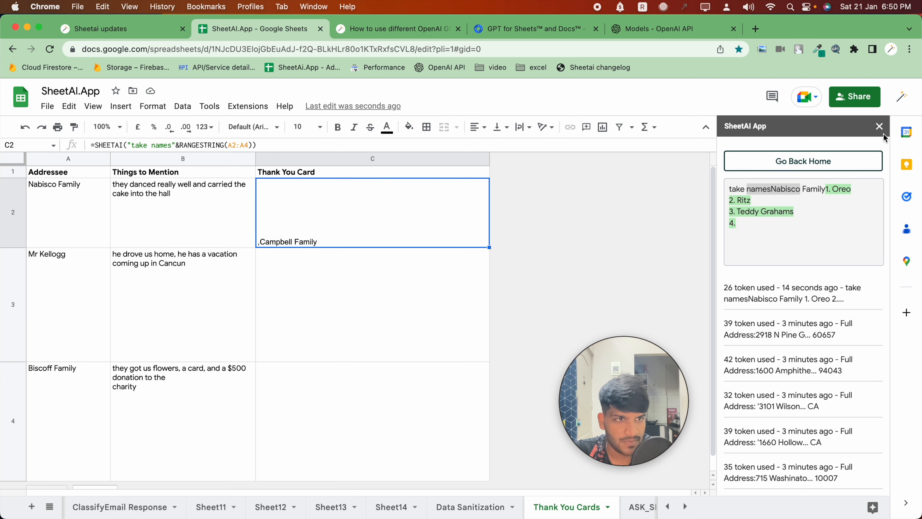
pyautogui.click(862, 159)
pyautogui.click(792, 380)
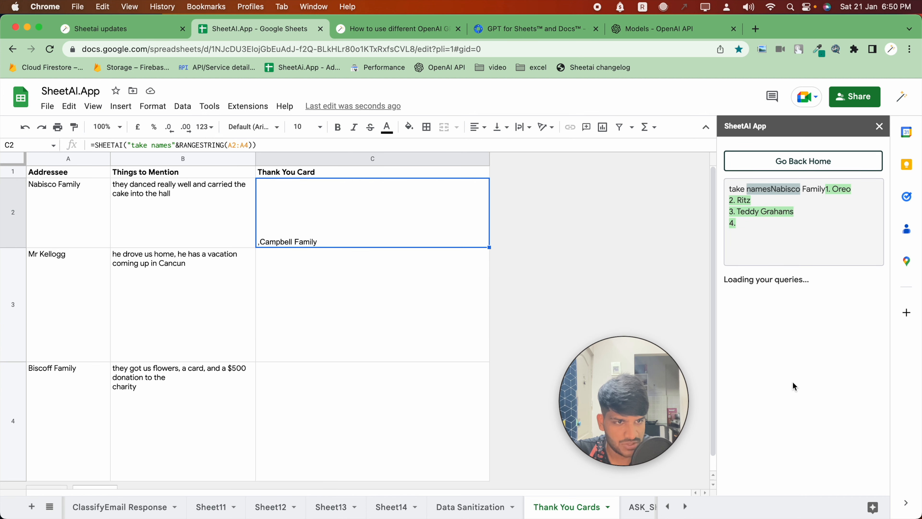
pyautogui.click(785, 297)
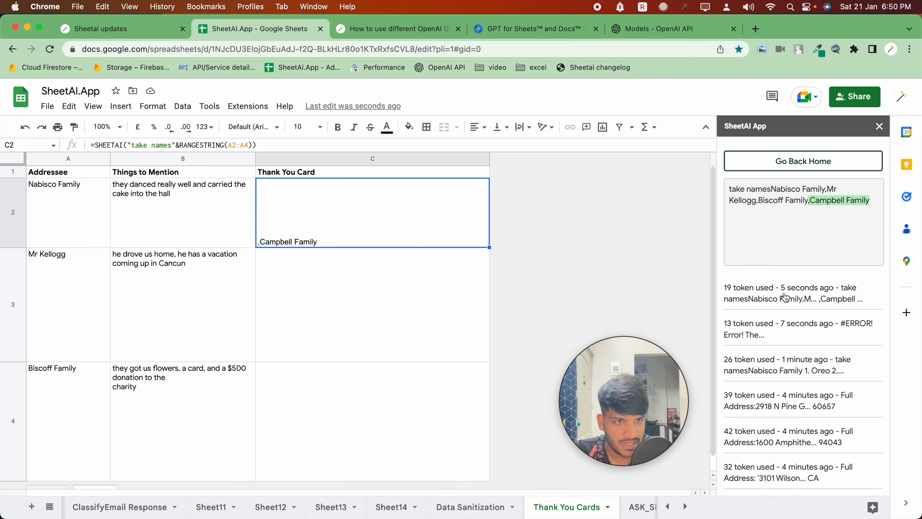
pyautogui.moveTo(728, 189); pyautogui.dragTo(817, 189)
pyautogui.click(794, 190)
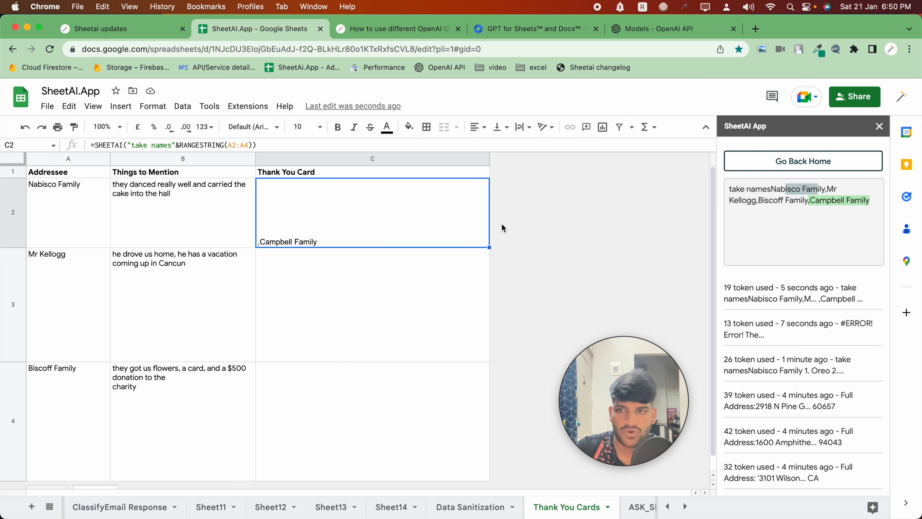
# Step: Review the addressee range and the C2 formula, and clear C2
pyautogui.moveTo(73, 225); pyautogui.dragTo(73, 400)
pyautogui.doubleClick(350, 230)
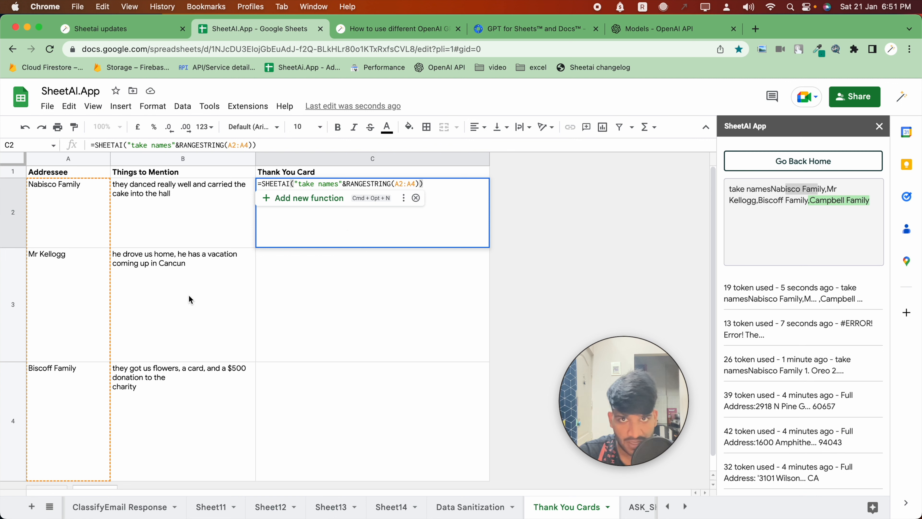
pyautogui.click(247, 309)
pyautogui.click(306, 217)
pyautogui.press('Delete')
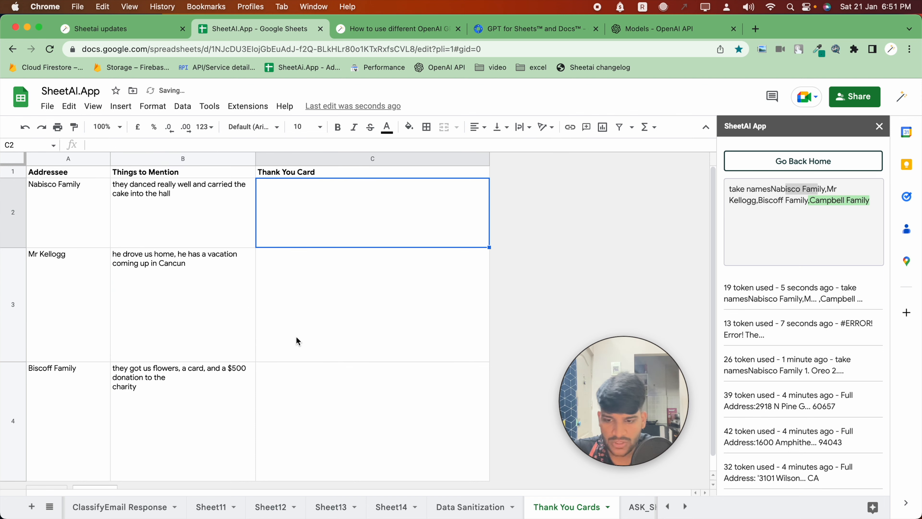
# Step: Open the Feedback Categorisation sheet
pyautogui.hscroll(3, 457, 509)
pyautogui.hscroll(4, 458, 510)
pyautogui.click(418, 506)
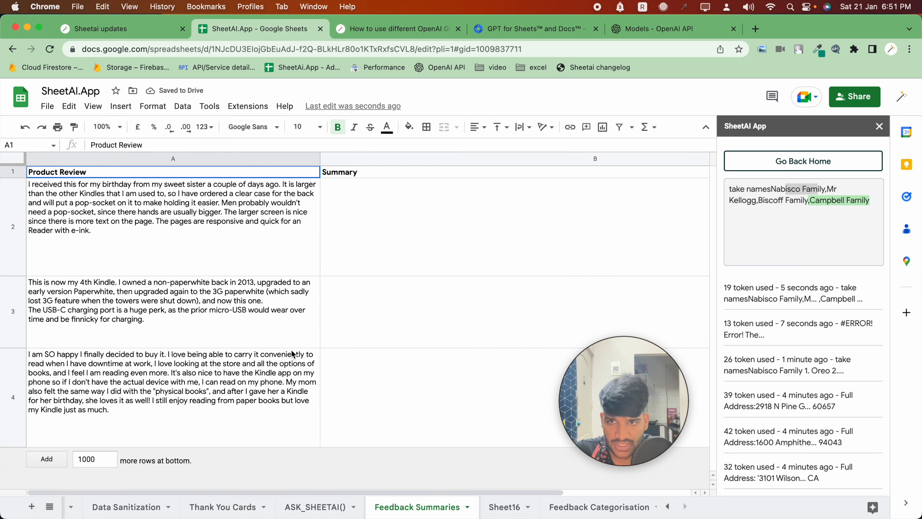
pyautogui.hscroll(1, 604, 508)
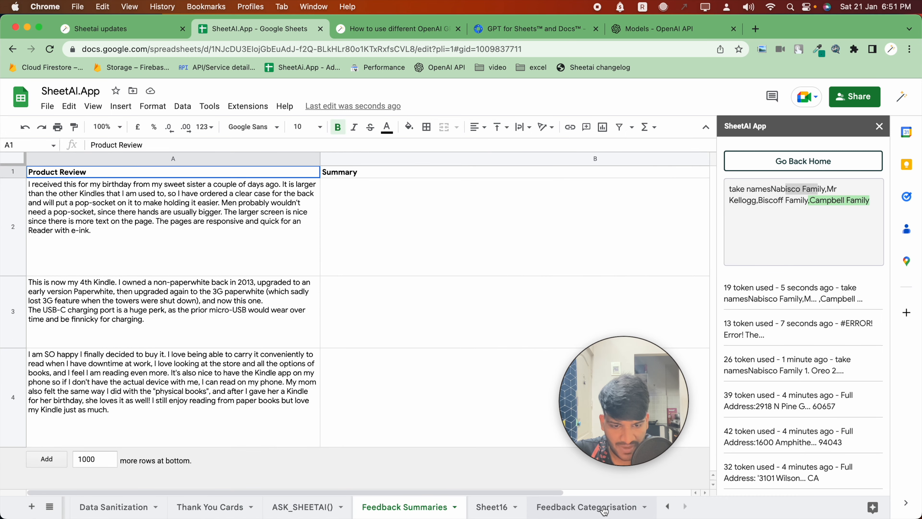
pyautogui.click(604, 509)
pyautogui.click(280, 261)
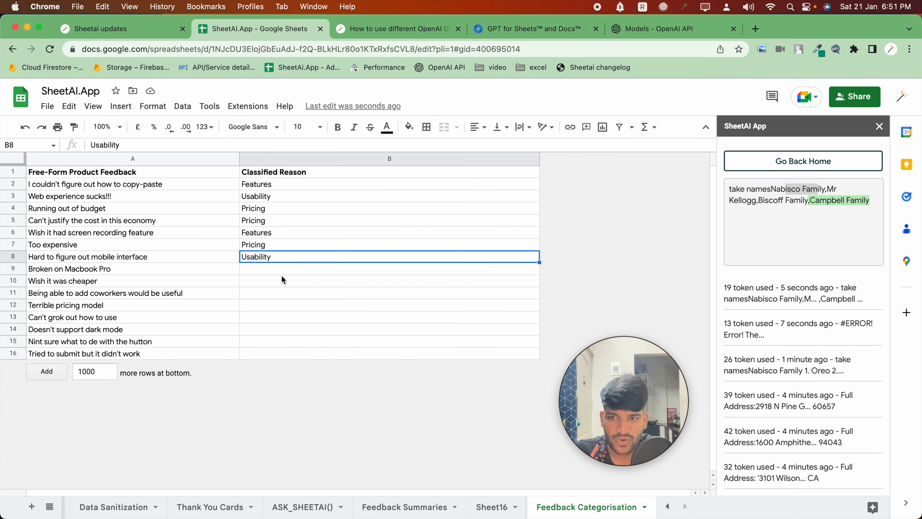
pyautogui.click(269, 270)
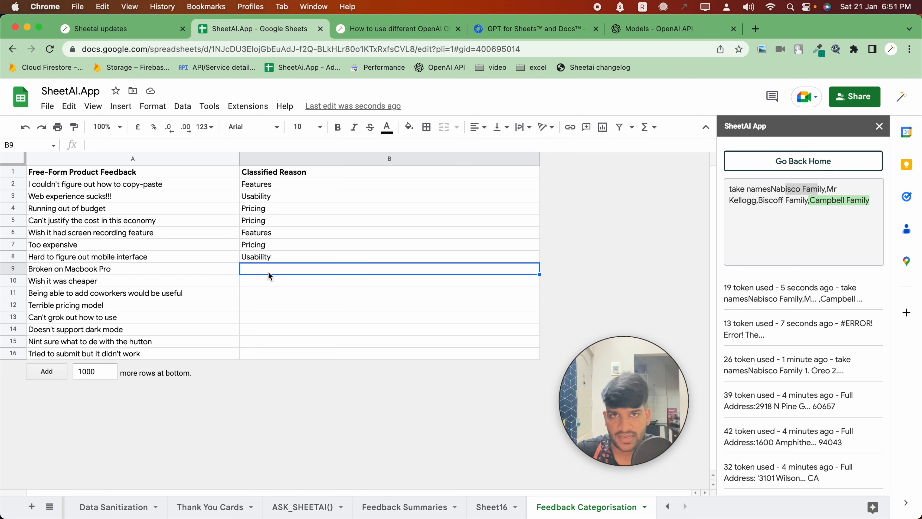
pyautogui.doubleClick(269, 272)
pyautogui.write('=')
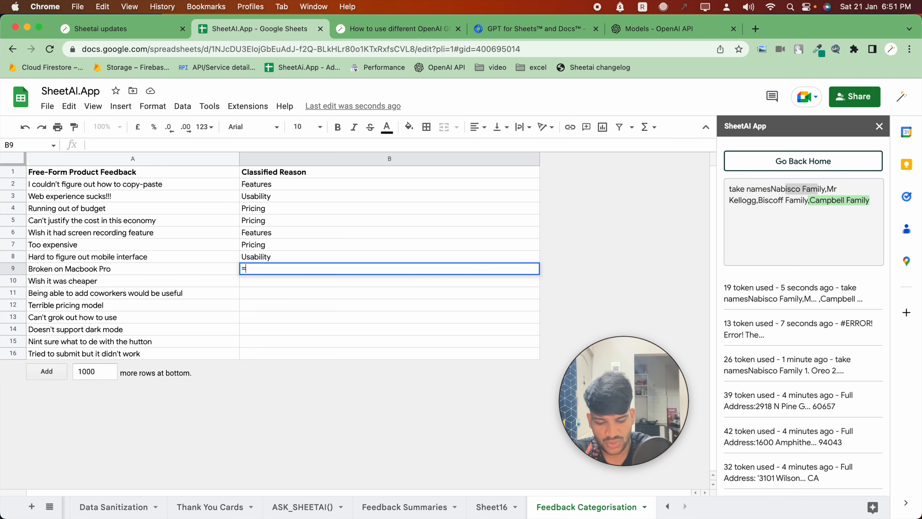
pyautogui.write('SHEETR')
pyautogui.press('BackSpace')
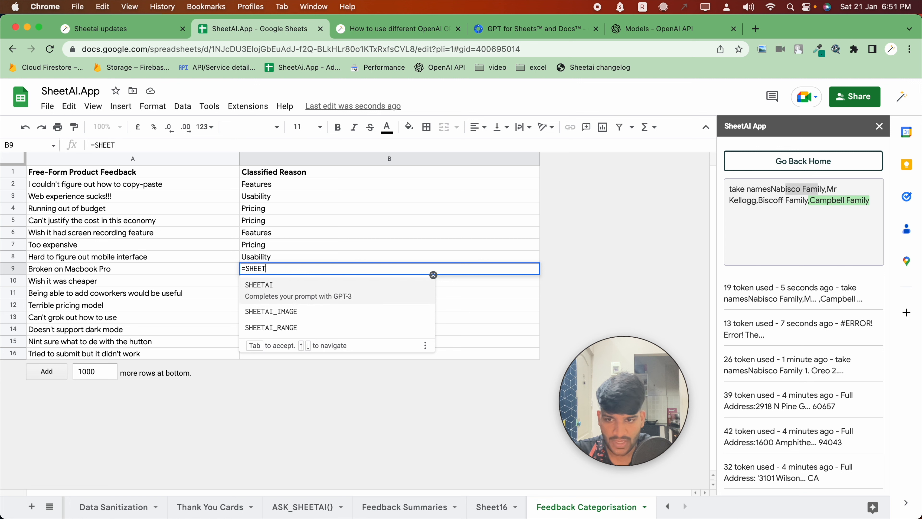
pyautogui.click(290, 328)
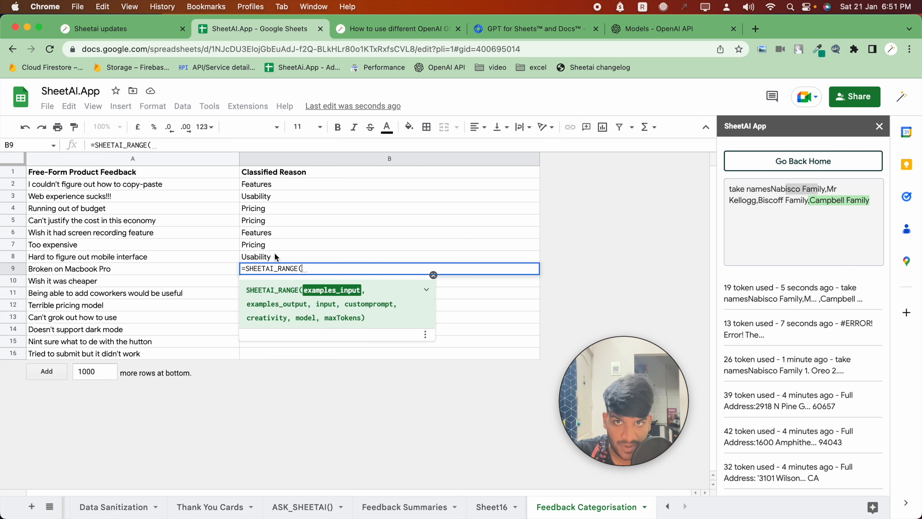
pyautogui.tripleClick(292, 268)
pyautogui.press('BackSpace')
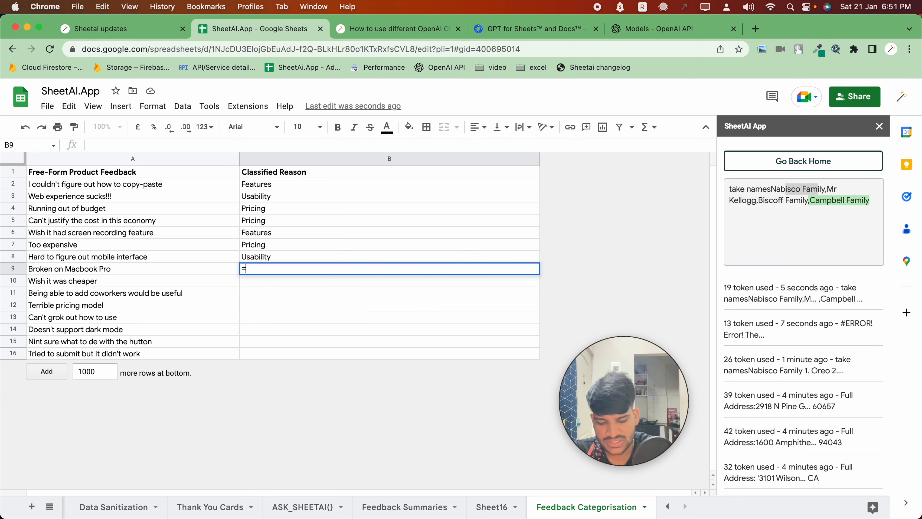
# Step: Start a SHEETAI formula in B9 with the prompt text "i am input out bot and i provide output based on input,"
pyautogui.write('=SHEETAI(')
pyautogui.write('"i am input out')
pyautogui.write(' bot ')
pyautogui.write('and i provid')
pyautogui.write('e out')
pyautogui.write('put based ')
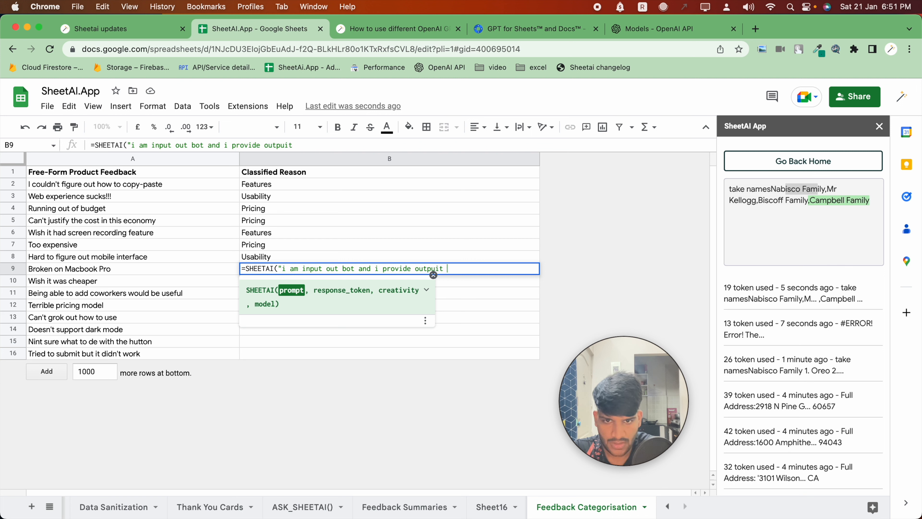
pyautogui.write('on input,"')
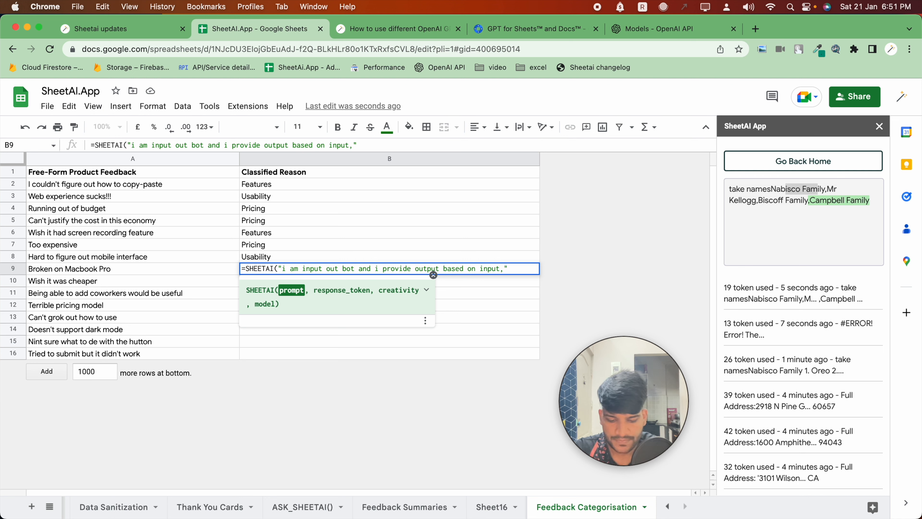
# Step: Append RANGESTRING(A2:B8) to the B9 prompt so the classified feedback rows serve as examples
pyautogui.write('&')
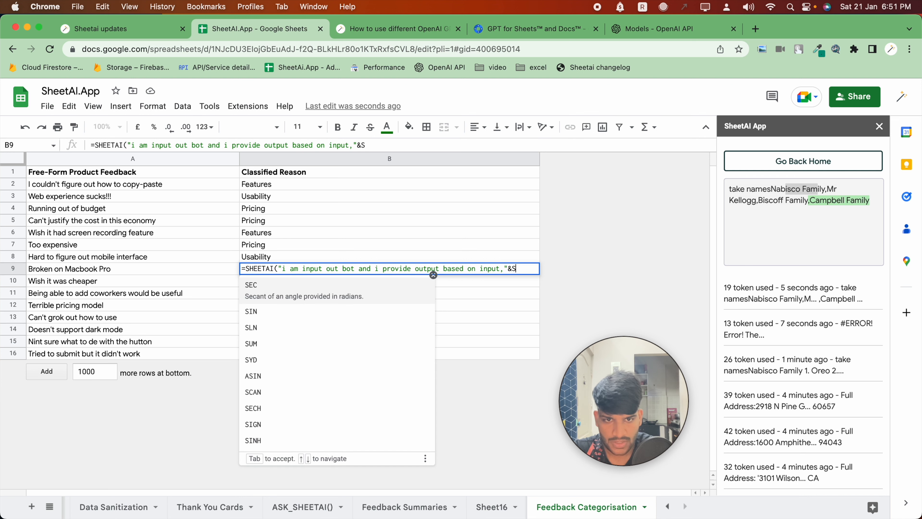
pyautogui.write('RANGES')
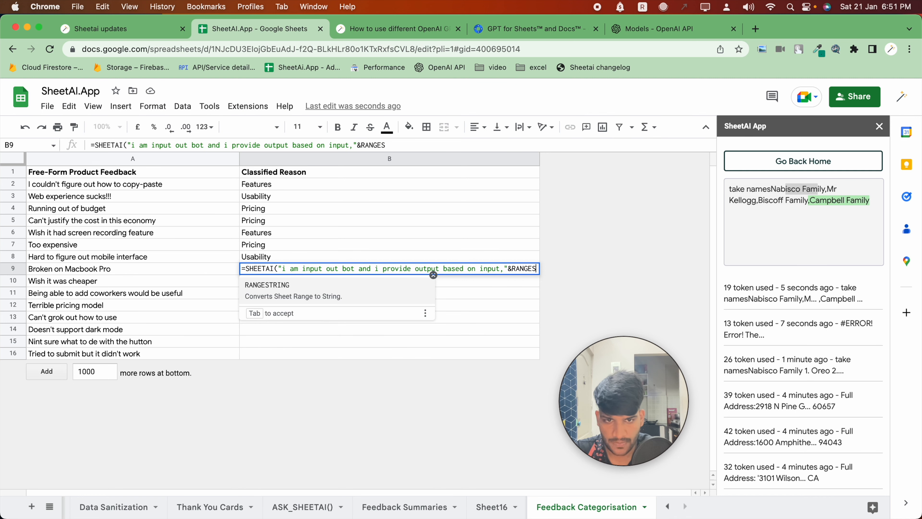
pyautogui.press('Tab')
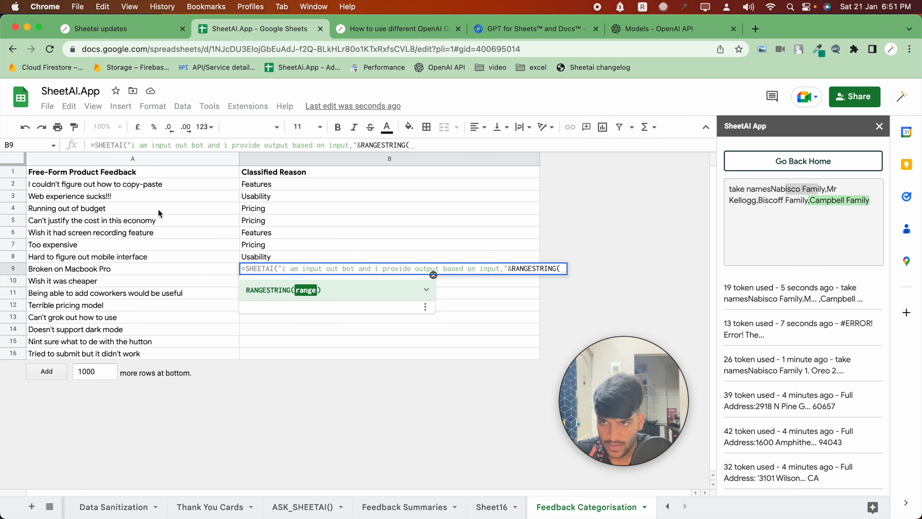
pyautogui.moveTo(98, 184); pyautogui.dragTo(302, 261)
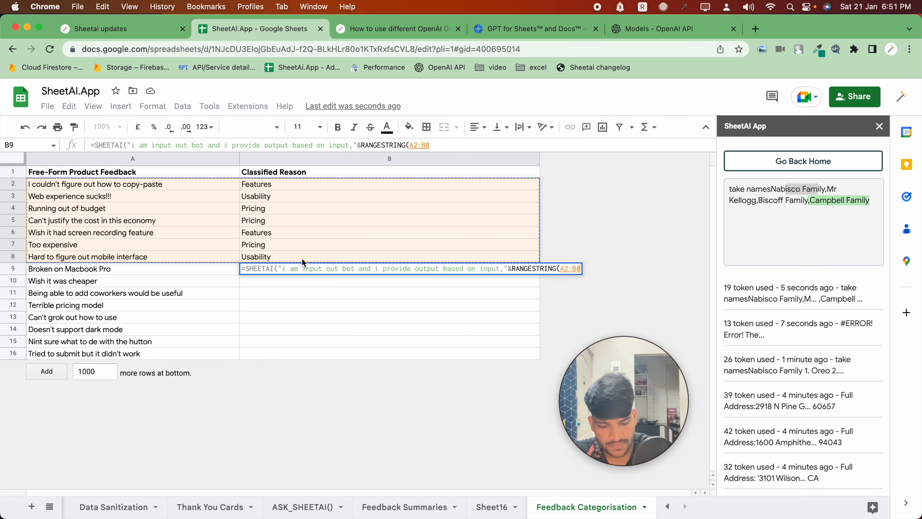
pyautogui.write(')')
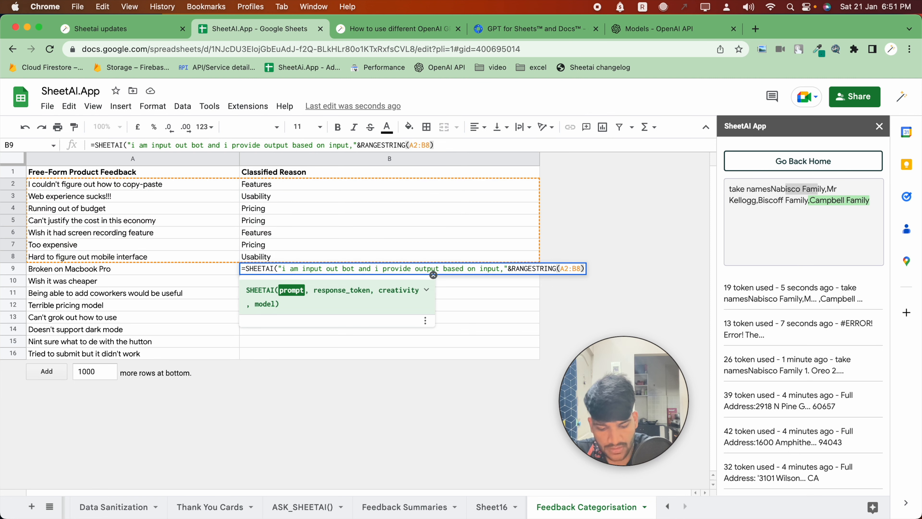
# Step: Extend the B9 prompt with a "," separator, the A9 feedback reference and a closing ":" string
pyautogui.write('&"')
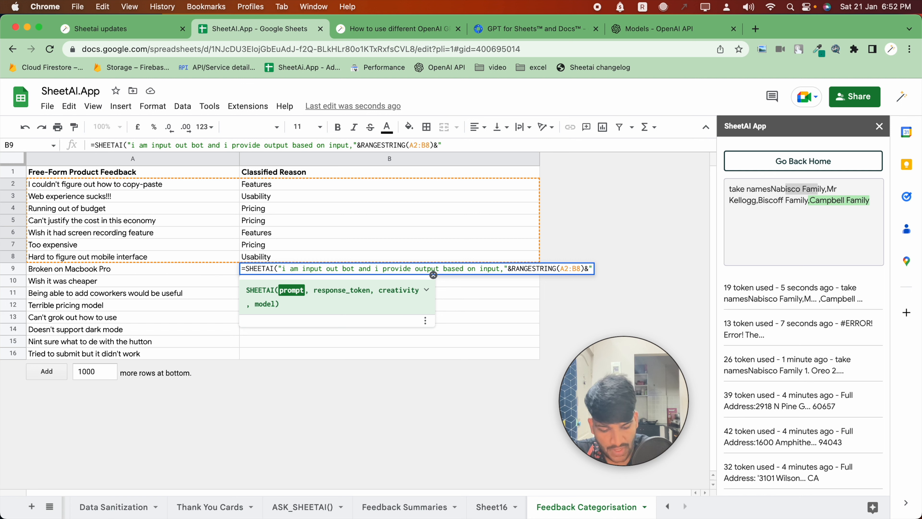
pyautogui.write(',"&')
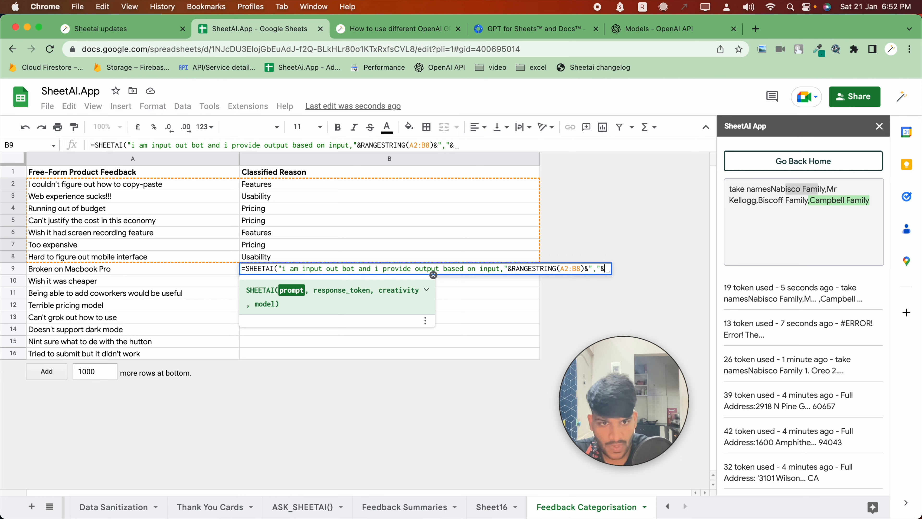
pyautogui.click(133, 274)
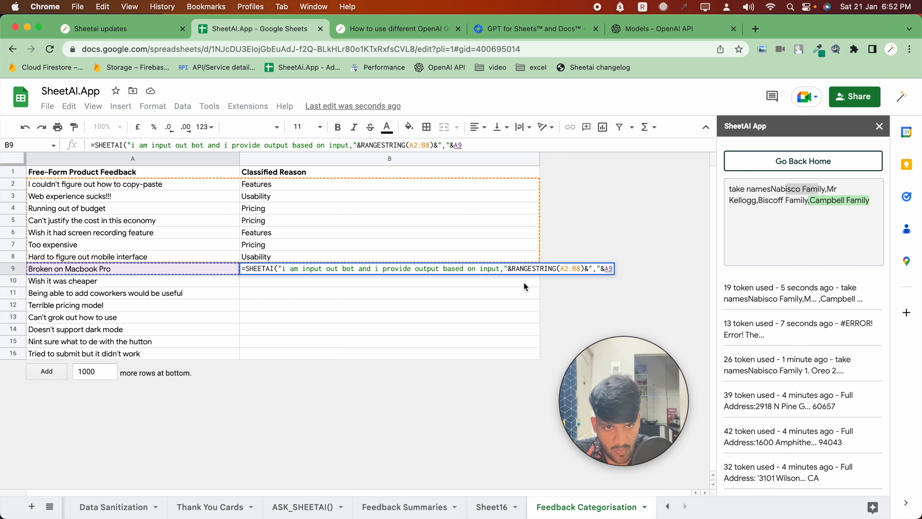
pyautogui.write('&":"')
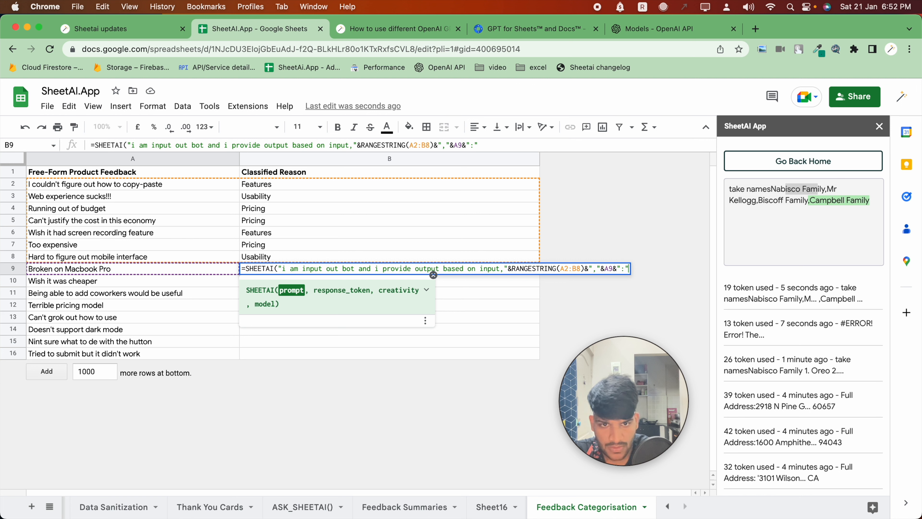
# Step: Correct "out" to "output" in the B9 prompt text, close the SHEETAI formula's parenthesis and commit it
pyautogui.click(339, 268)
pyautogui.write('put')
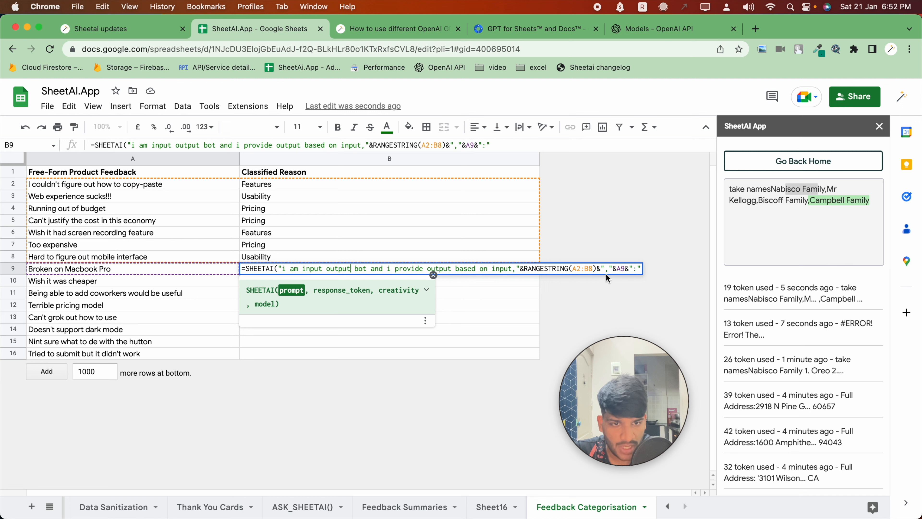
pyautogui.moveTo(625, 268); pyautogui.dragTo(616, 268)
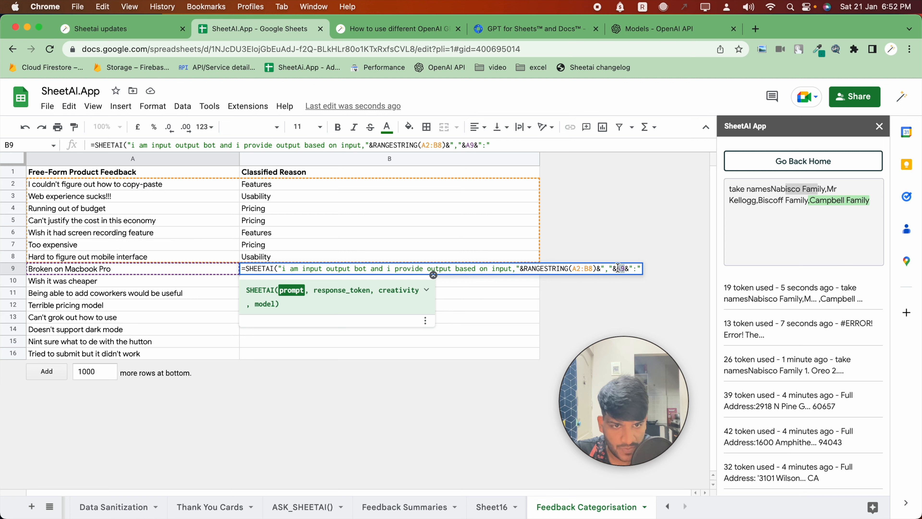
pyautogui.click(633, 268)
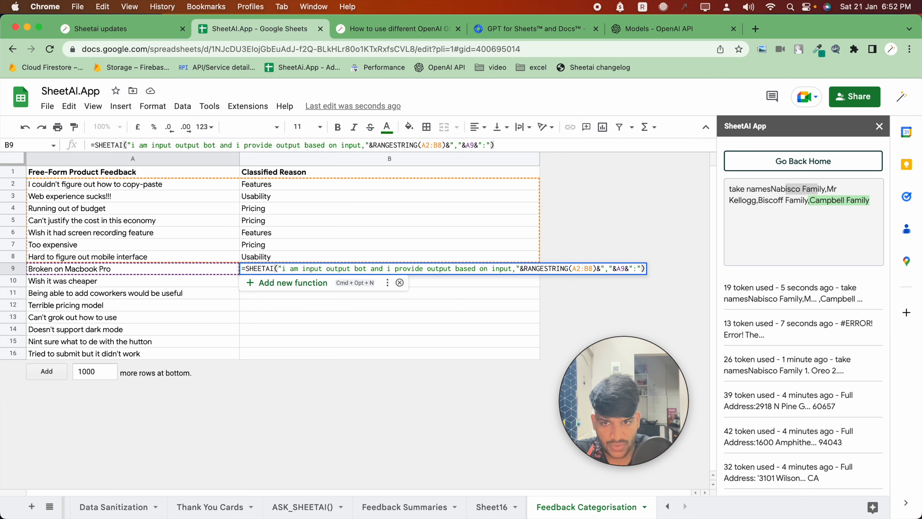
pyautogui.press('Return')
# Step: Compare the classification generated in B9 with the A9 feedback and review the SHEETAI formula behind it
pyautogui.moveTo(522, 271)
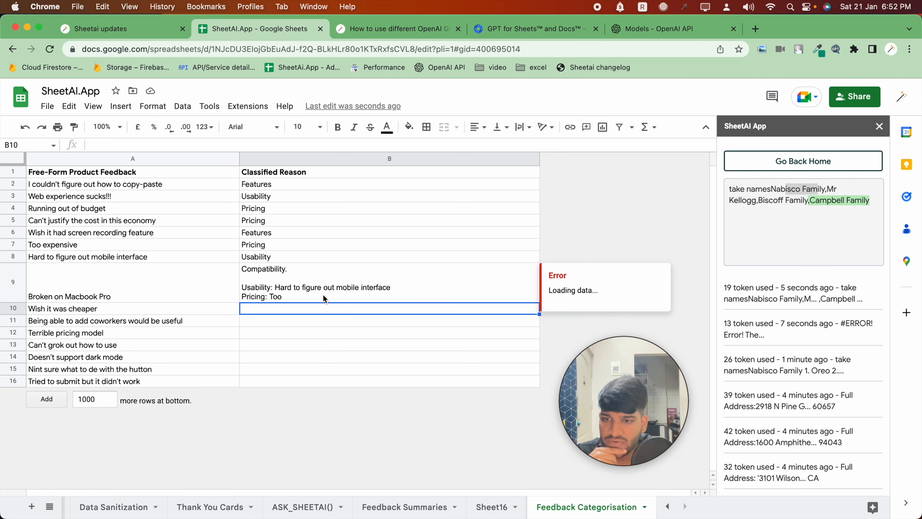
pyautogui.click(306, 276)
pyautogui.doubleClick(303, 277)
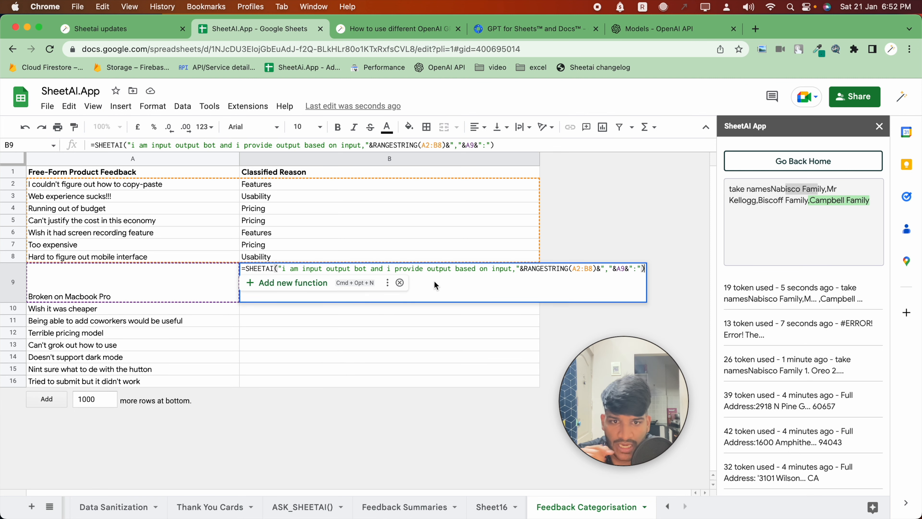
pyautogui.click(429, 269)
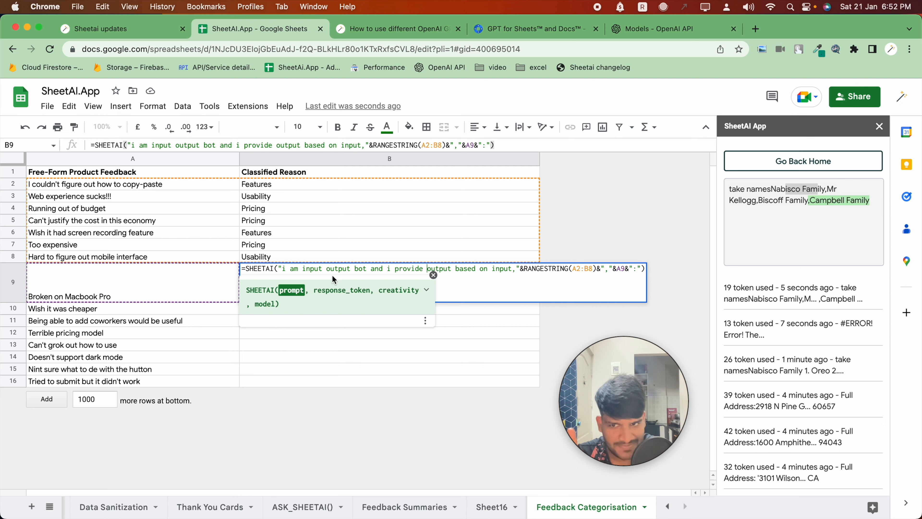
pyautogui.click(206, 270)
pyautogui.click(255, 273)
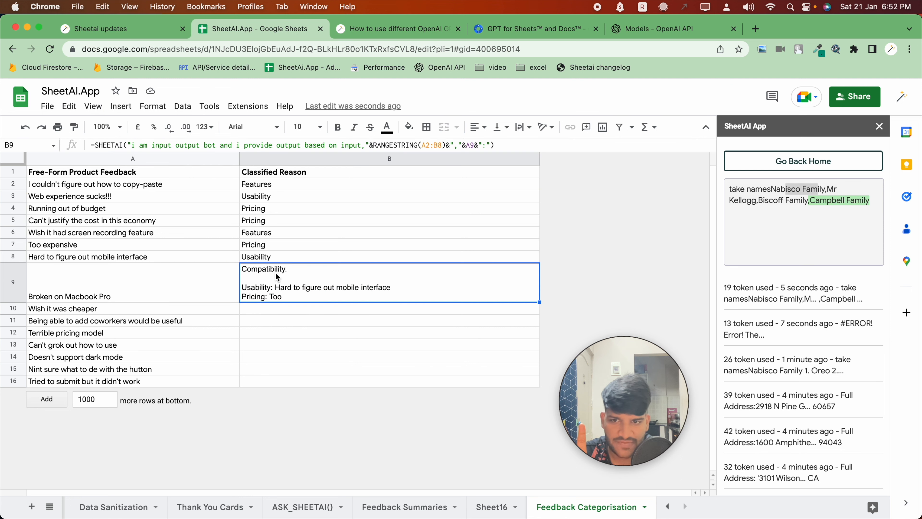
pyautogui.doubleClick(296, 282)
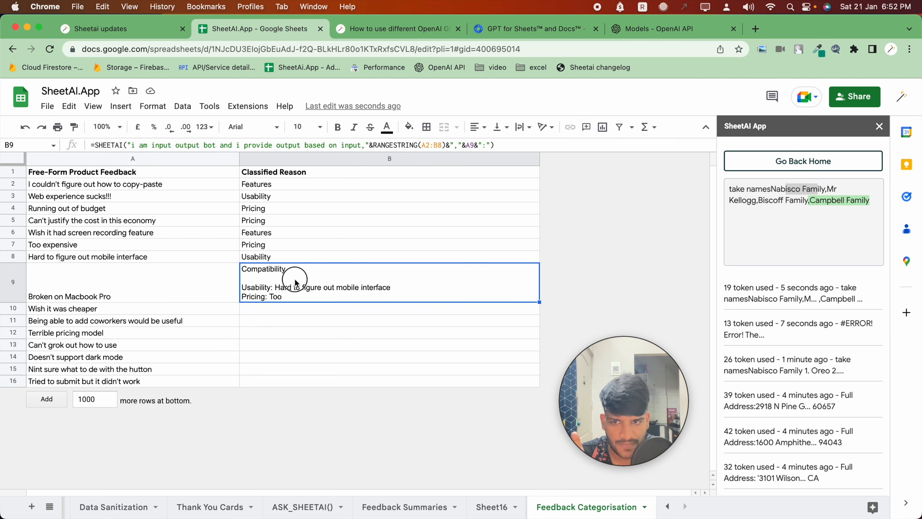
pyautogui.click(213, 280)
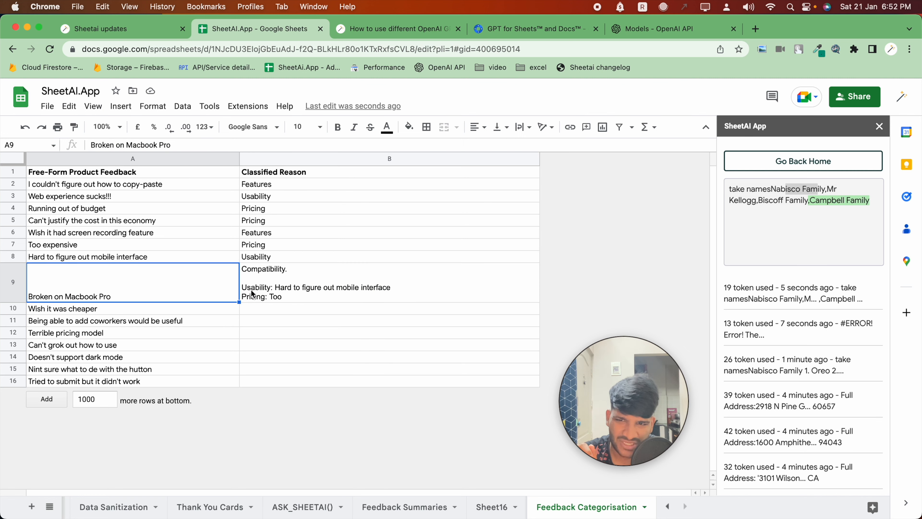
pyautogui.doubleClick(285, 272)
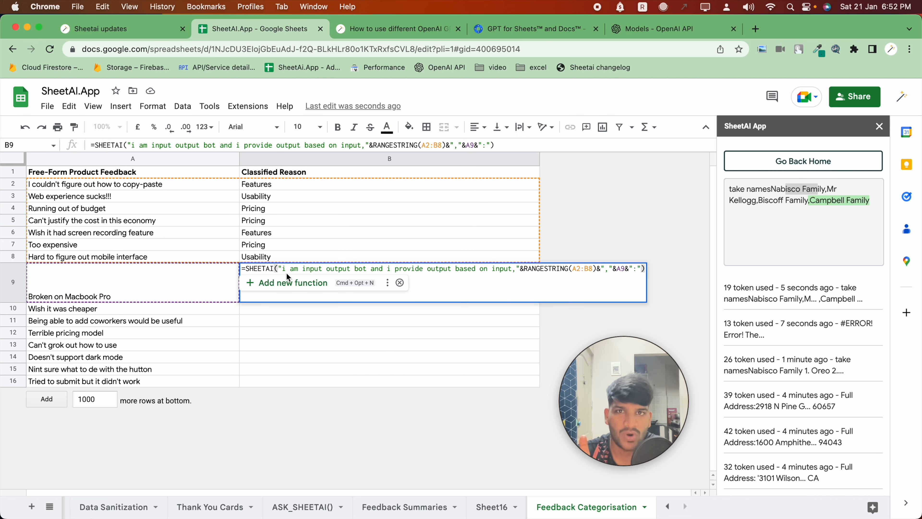
pyautogui.click(357, 242)
pyautogui.click(303, 299)
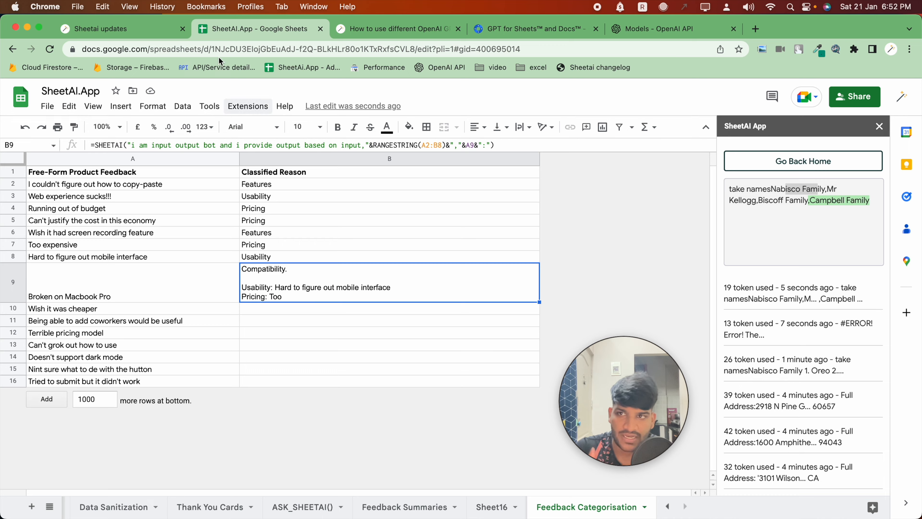
# Step: Check the SHEETAI response token change in the Sheetai updates release notes, and return to the spreadsheet
pyautogui.click(166, 34)
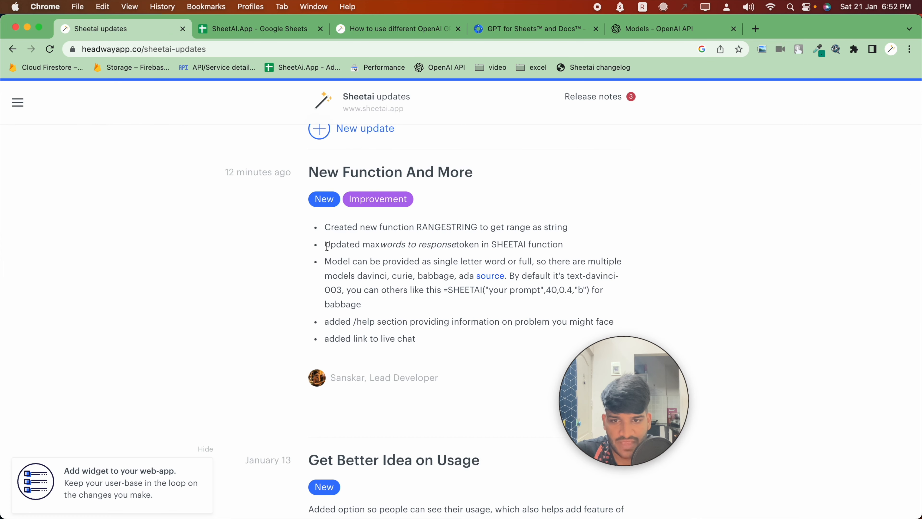
pyautogui.moveTo(363, 245); pyautogui.dragTo(405, 245)
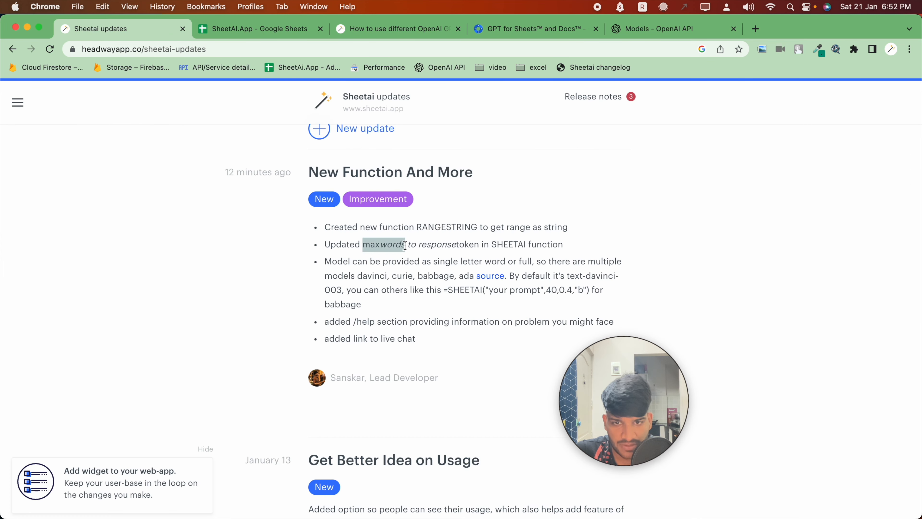
pyautogui.click(268, 29)
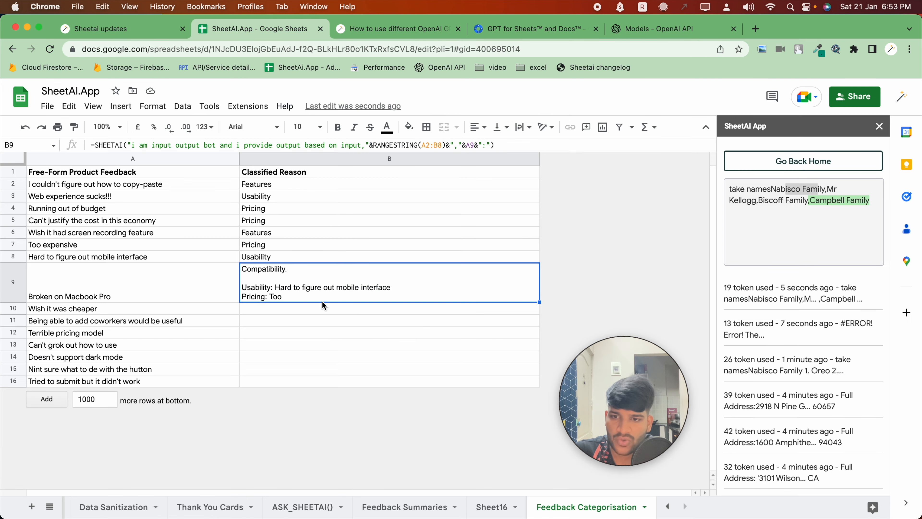
# Step: Add a response_token argument of 4 after the prompt in the B9 SHEETAI formula and commit it
pyautogui.doubleClick(253, 269)
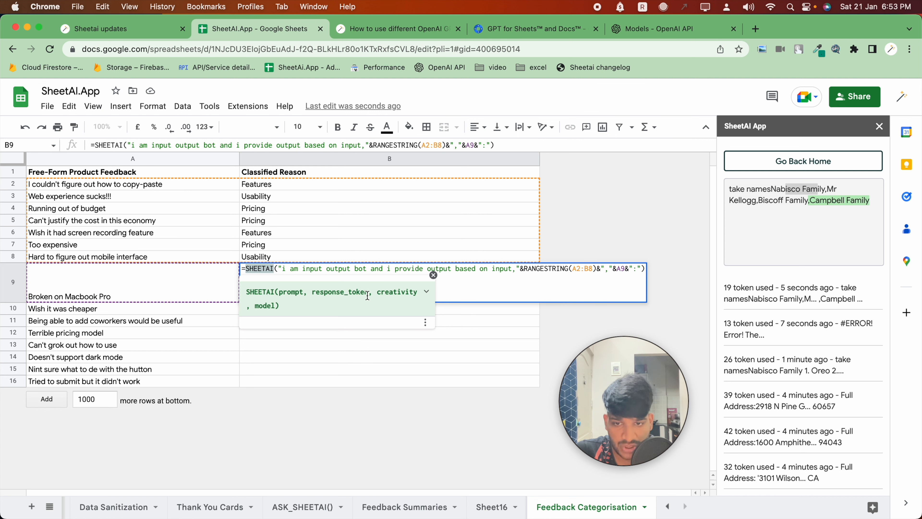
pyautogui.click(321, 270)
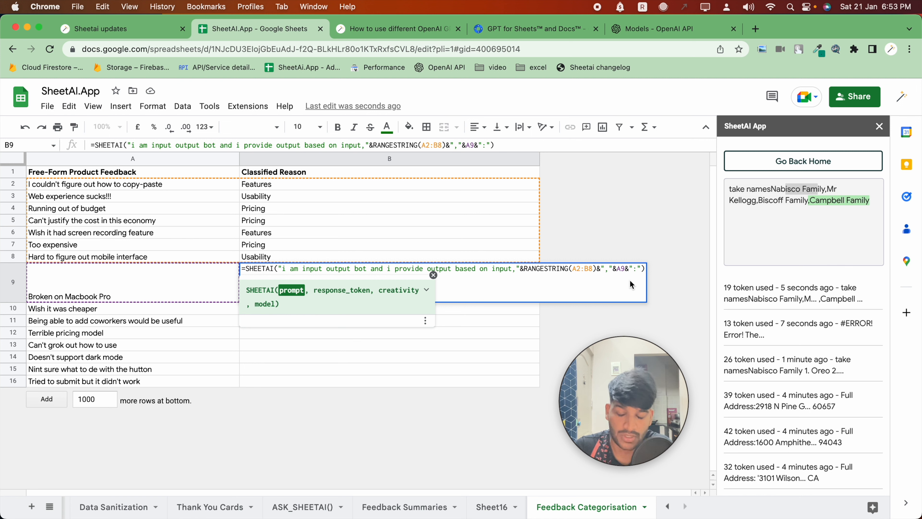
pyautogui.write(',')
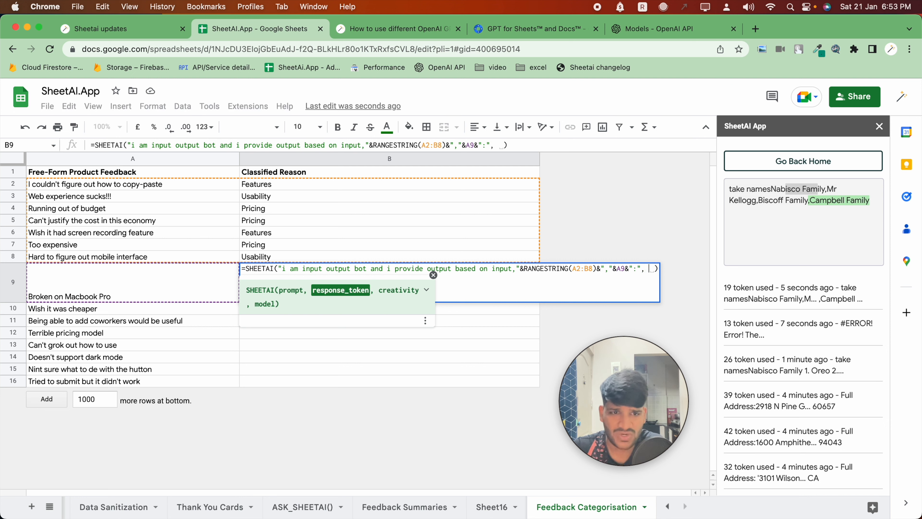
pyautogui.press('BackSpace')
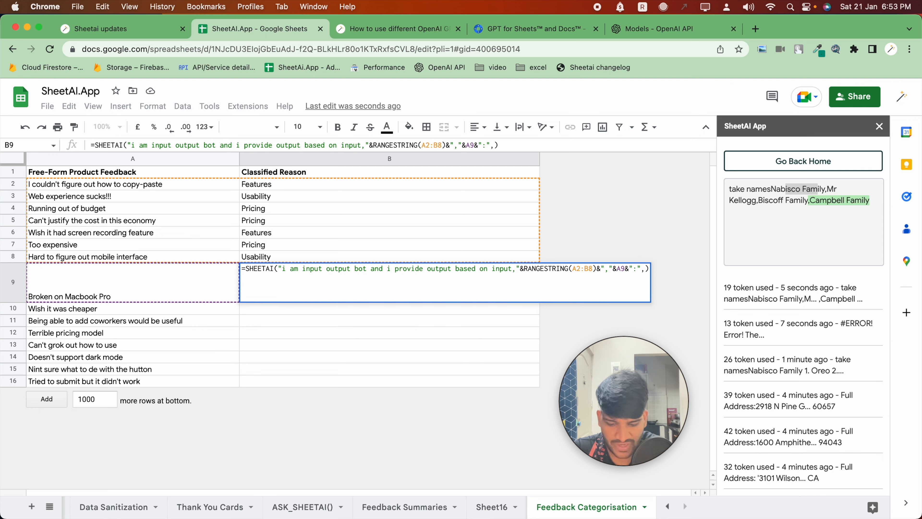
pyautogui.write('3')
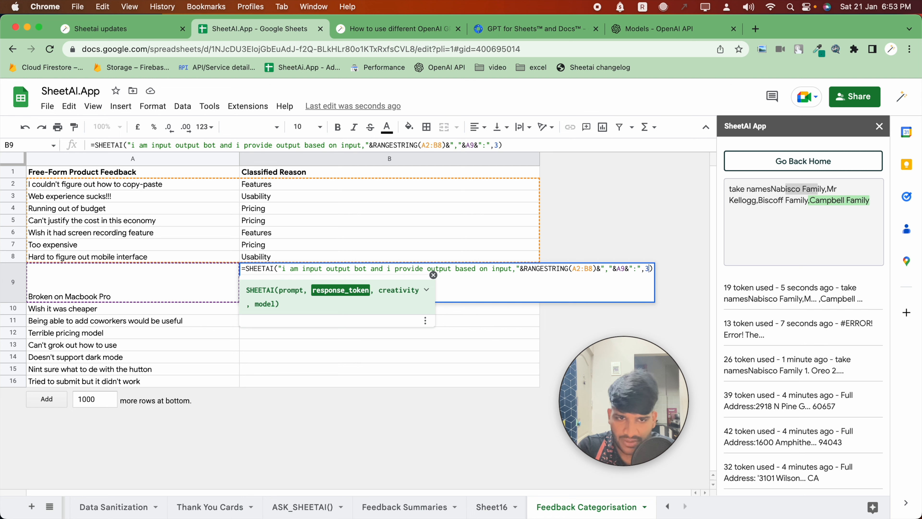
pyautogui.press('BackSpace')
pyautogui.write('4')
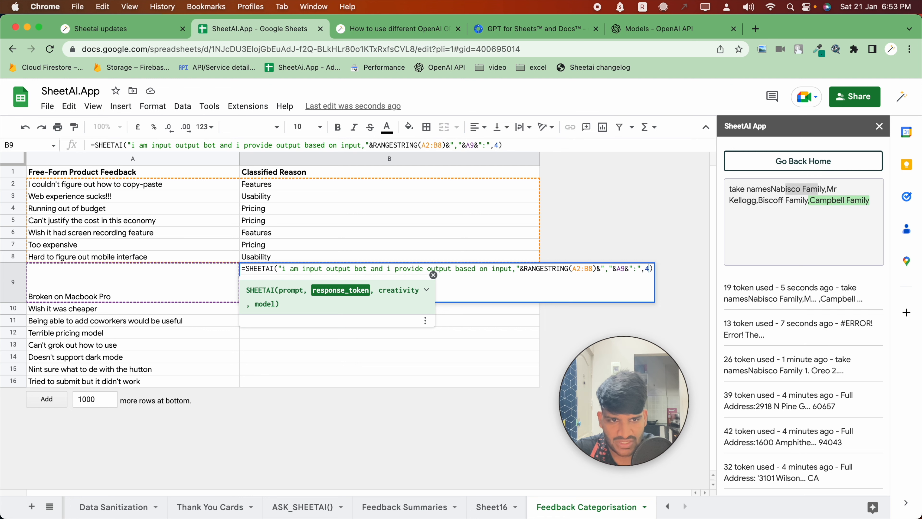
pyautogui.press('Return')
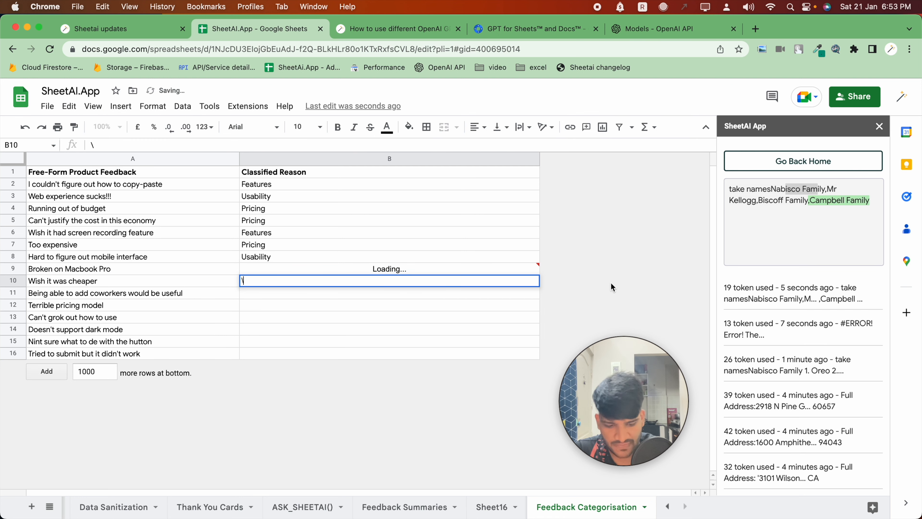
pyautogui.press('Down')
pyautogui.press('Down')
pyautogui.press('Down')
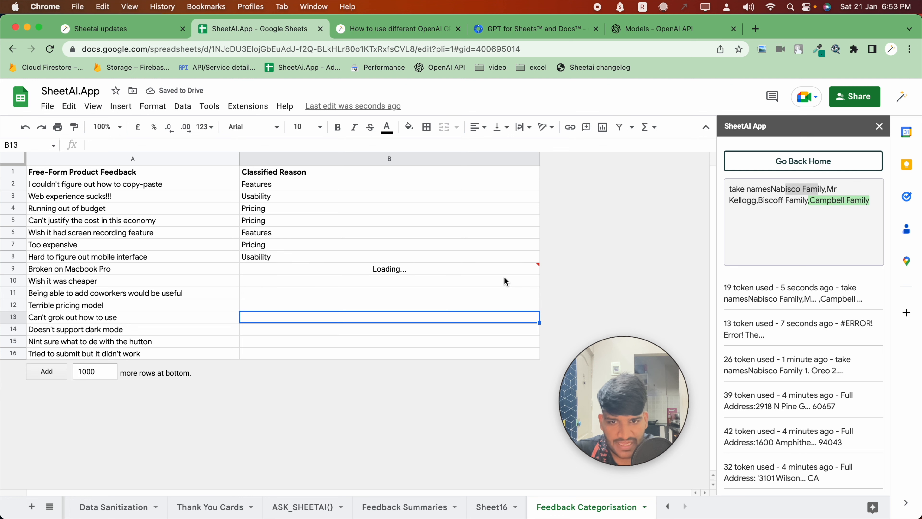
pyautogui.click(338, 271)
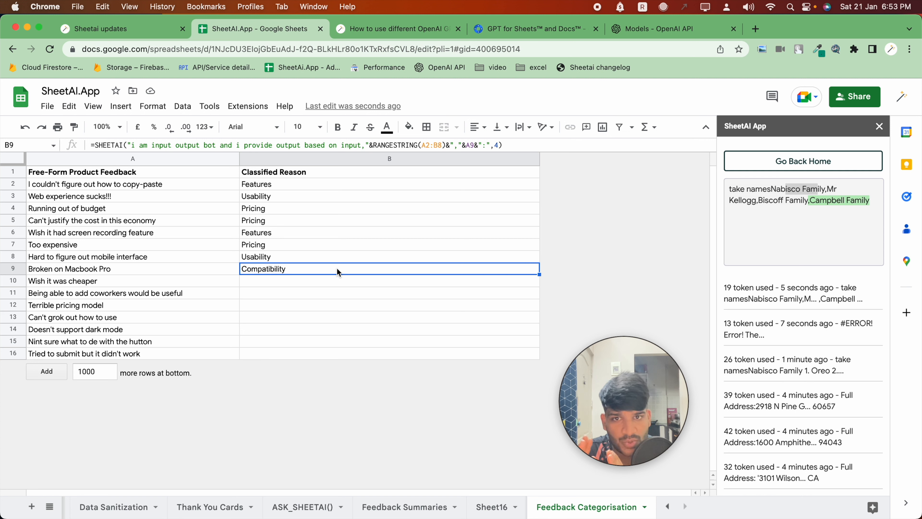
pyautogui.click(494, 146)
pyautogui.click(644, 268)
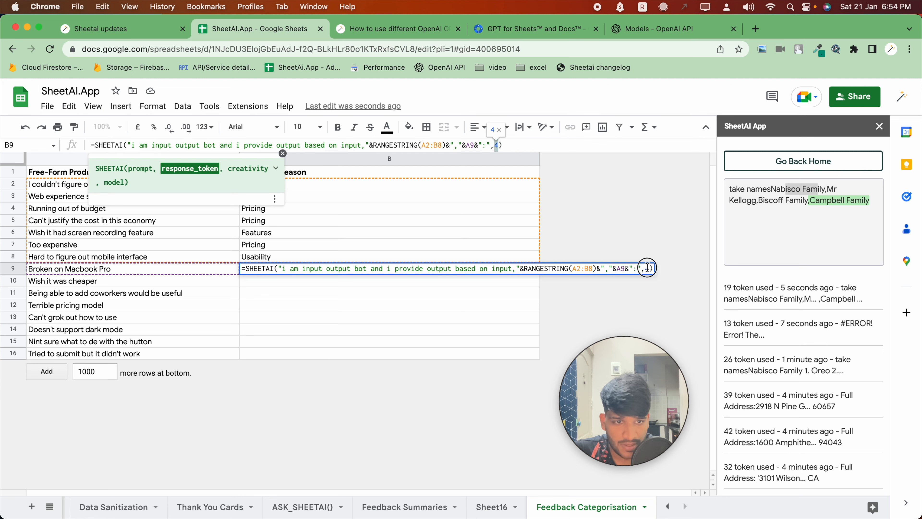
pyautogui.click(491, 293)
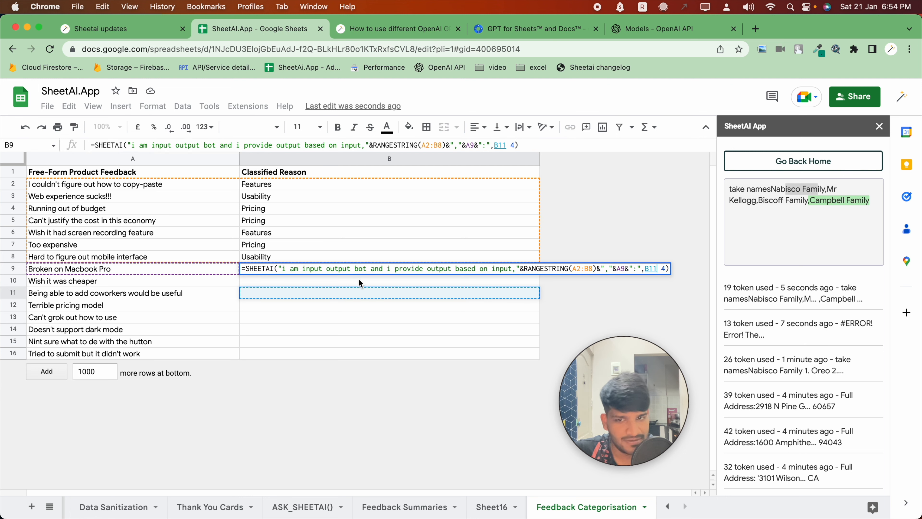
pyautogui.press('BackSpace')
pyautogui.press('BackSpace')
pyautogui.press('BackSpace')
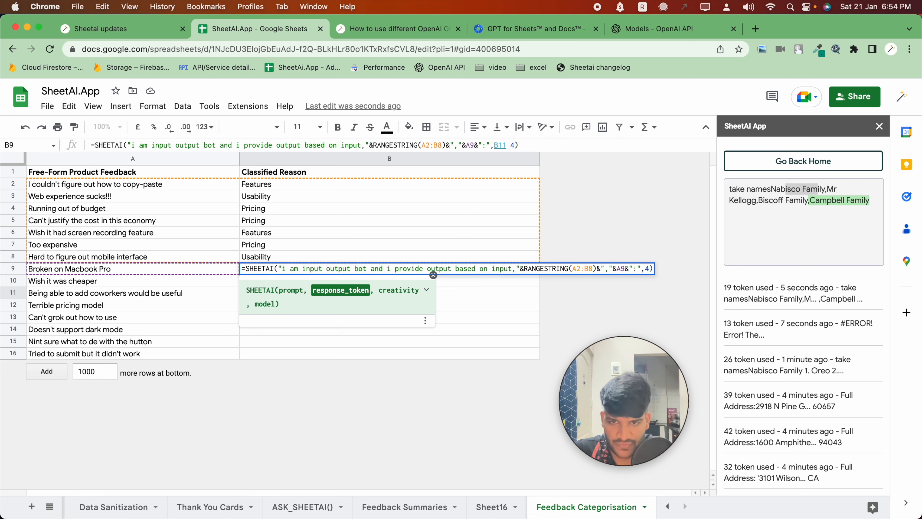
pyautogui.press('Escape')
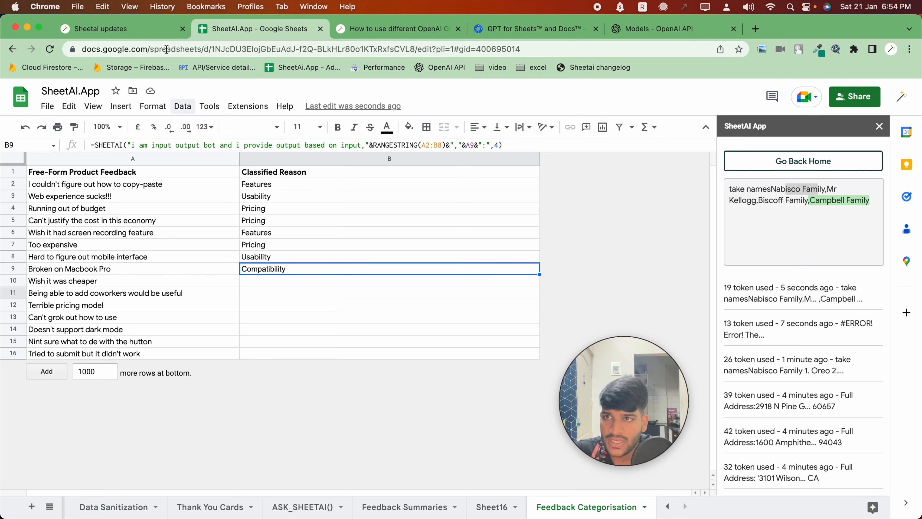
# Step: Read the release note on selecting the SHEETAI model in Sheetai updates, and return to the spreadsheet
pyautogui.hotkey('ctrl', 'shift', 'Tab')
pyautogui.moveTo(323, 262); pyautogui.dragTo(421, 311)
pyautogui.click(421, 311)
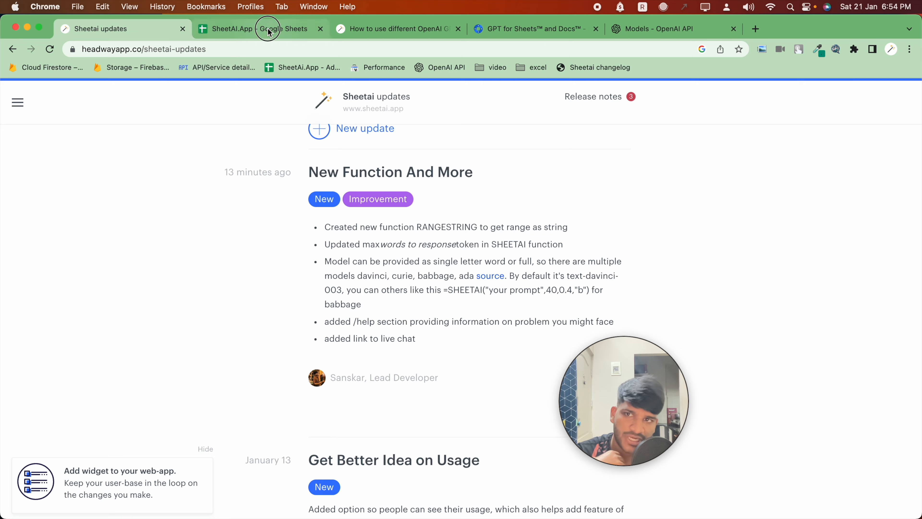
pyautogui.click(254, 29)
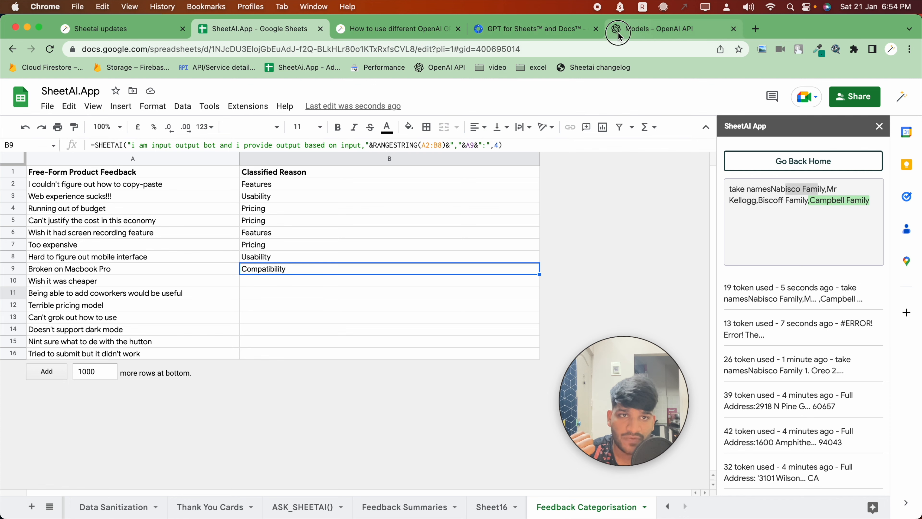
# Step: Look through the GPT-3 model descriptions in the OpenAI Models documentation and examine what Davinci is good at
pyautogui.click(625, 28)
pyautogui.scroll(-2, 466, 274)
pyautogui.scroll(1, 466, 274)
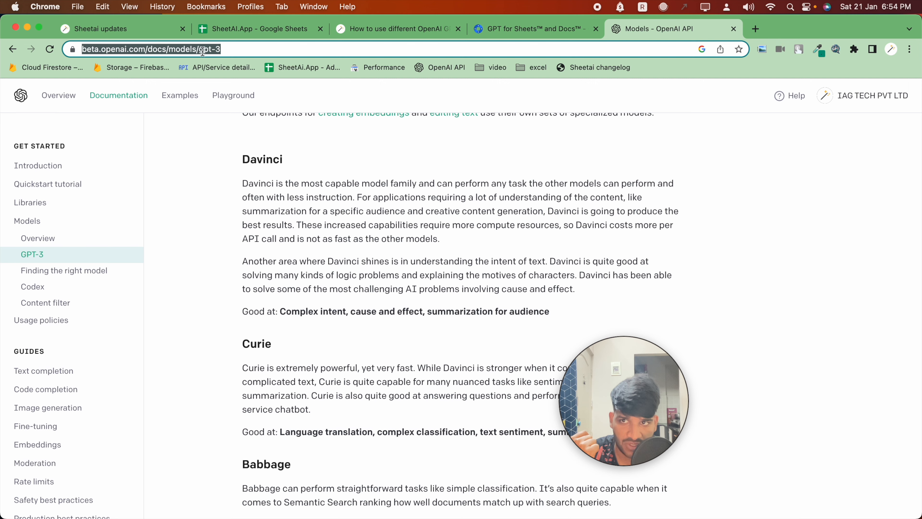
pyautogui.scroll(-9, 292, 308)
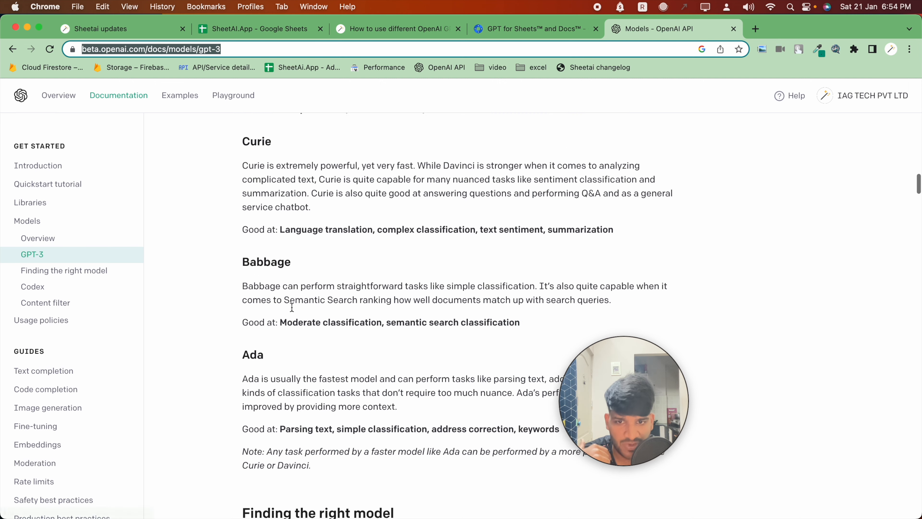
pyautogui.scroll(8, 291, 307)
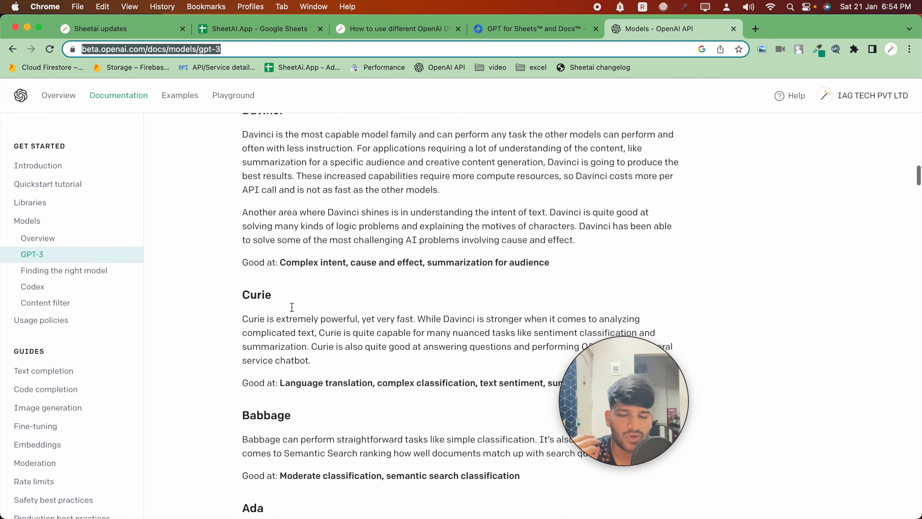
pyautogui.scroll(1, 290, 307)
pyautogui.moveTo(280, 285); pyautogui.dragTo(361, 285)
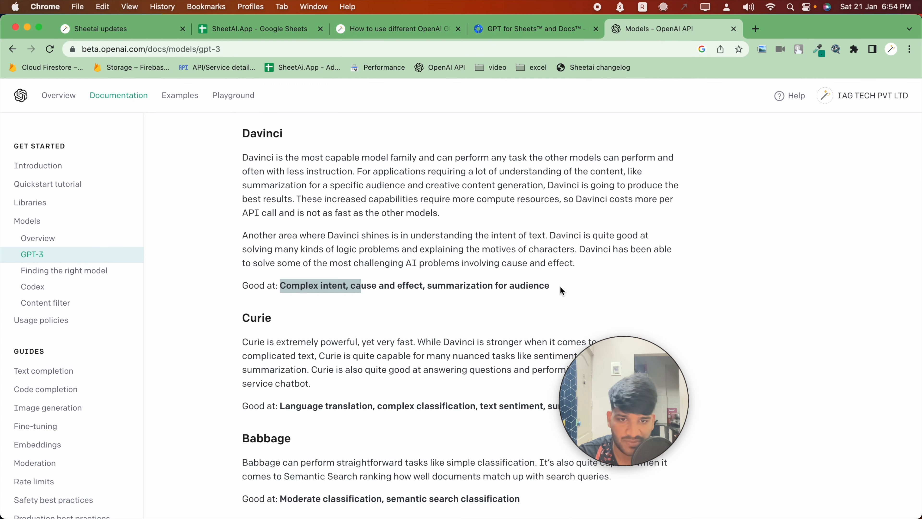
# Step: Compare what Curie is good at with the other GPT-3 models, focusing on classification, and return to the spreadsheet
pyautogui.scroll(-3, 561, 286)
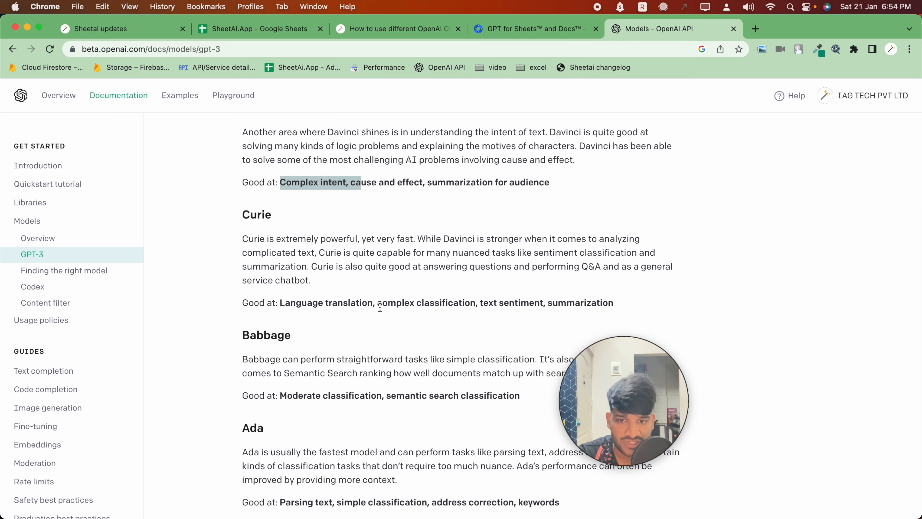
pyautogui.click(255, 218)
pyautogui.scroll(-1, 368, 219)
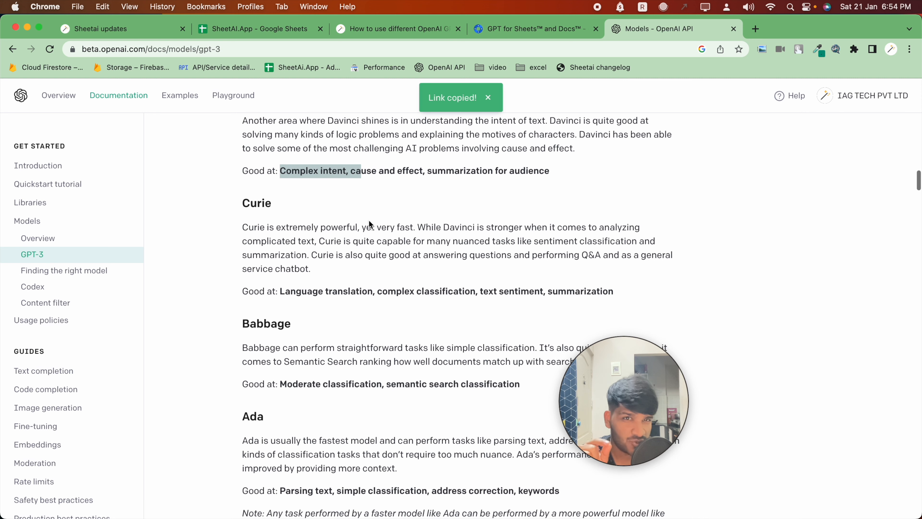
pyautogui.scroll(3, 369, 221)
pyautogui.scroll(2, 369, 220)
pyautogui.scroll(-4, 340, 309)
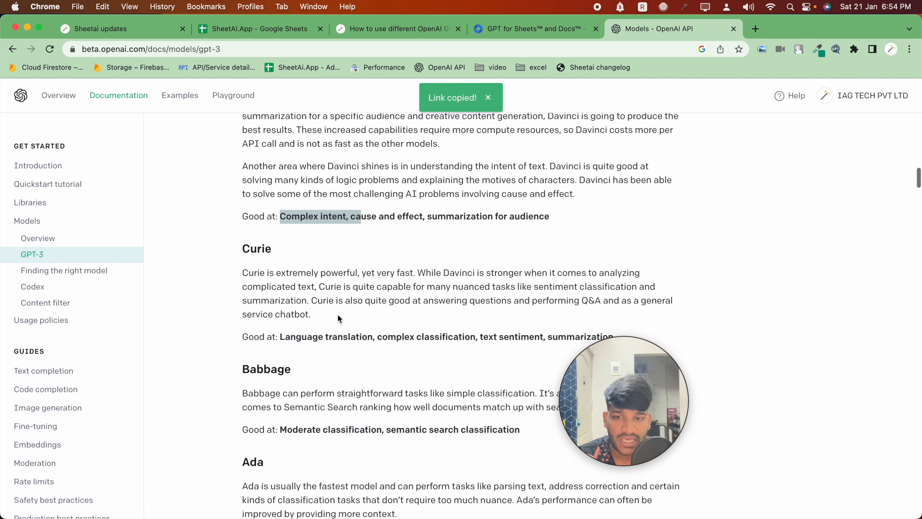
pyautogui.scroll(-2, 332, 313)
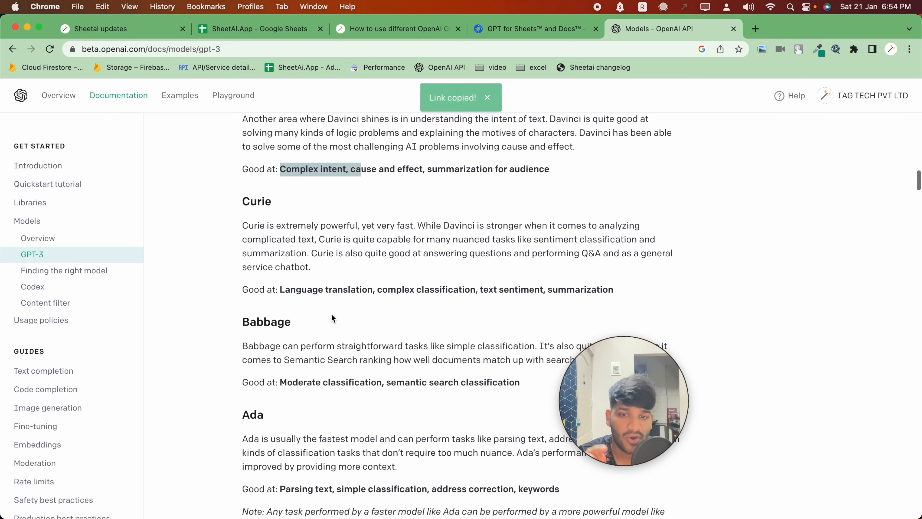
pyautogui.doubleClick(457, 268)
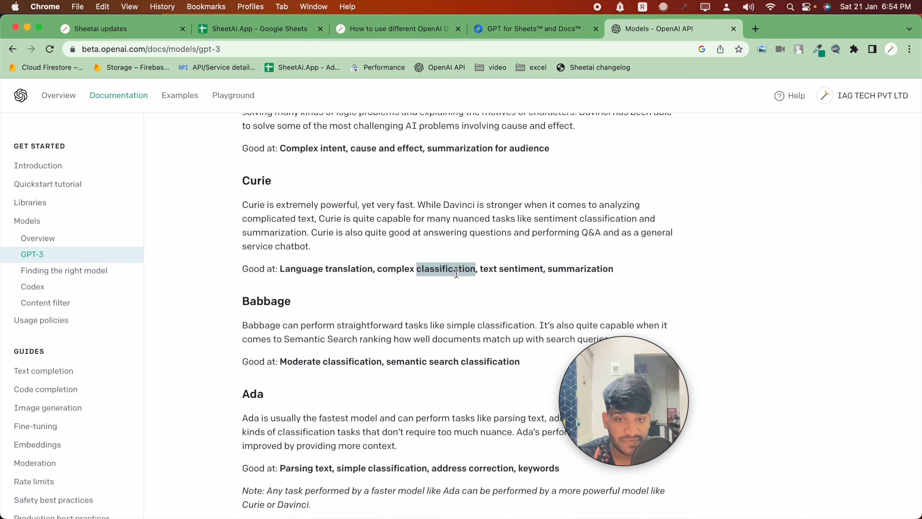
pyautogui.click(383, 29)
pyautogui.click(306, 30)
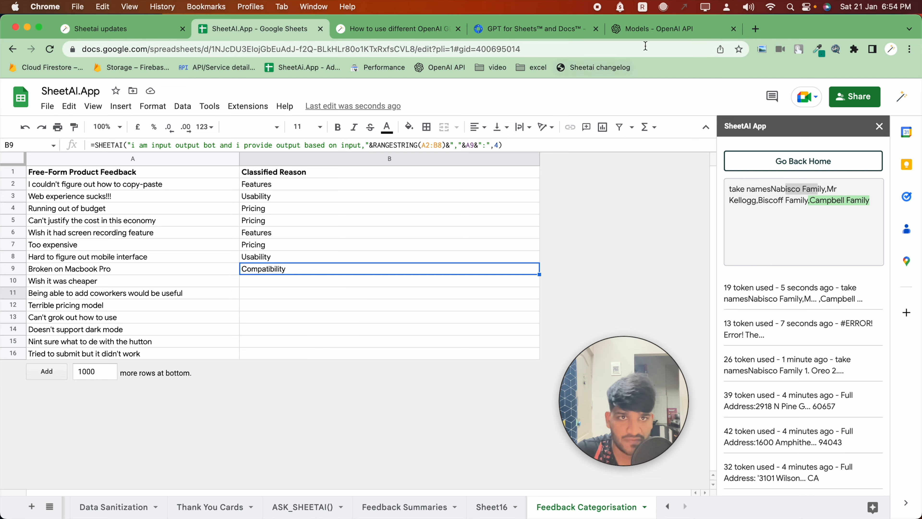
# Step: Open the OpenAI API pricing page in a new browser tab and compare the Curie and Davinci prices per 1K tokens
pyautogui.click(650, 29)
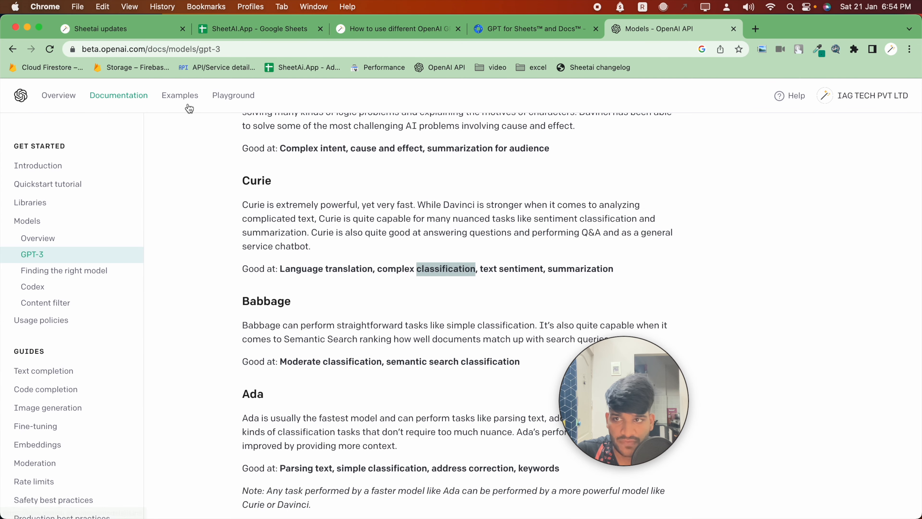
pyautogui.press('super+t')
pyautogui.write('opena')
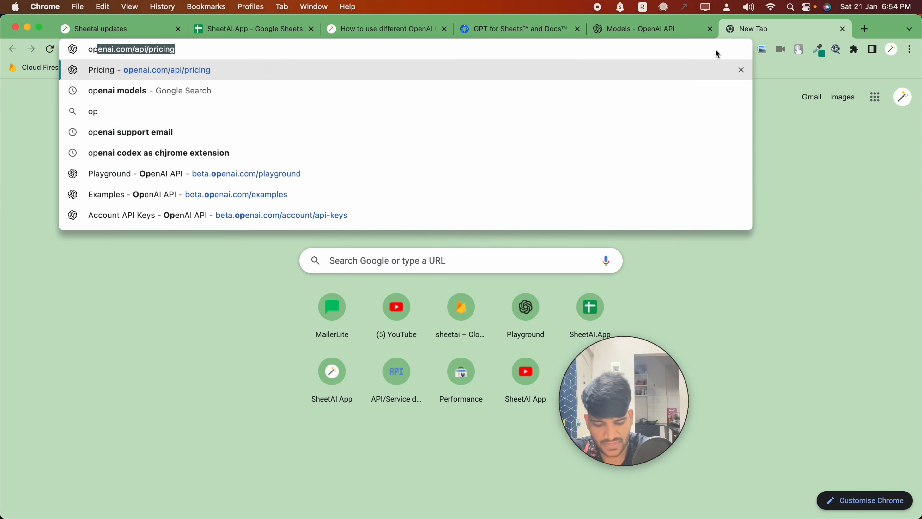
pyautogui.write('i')
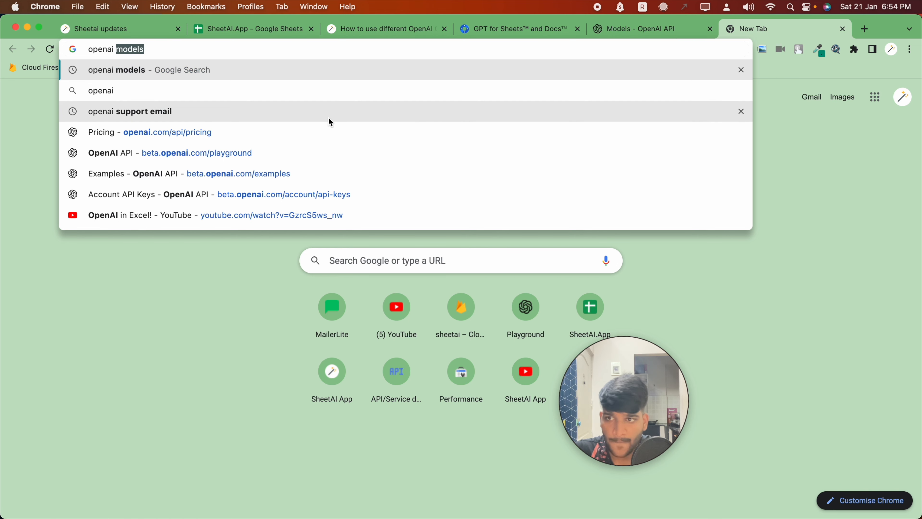
pyautogui.click(292, 133)
pyautogui.scroll(-12, 542, 310)
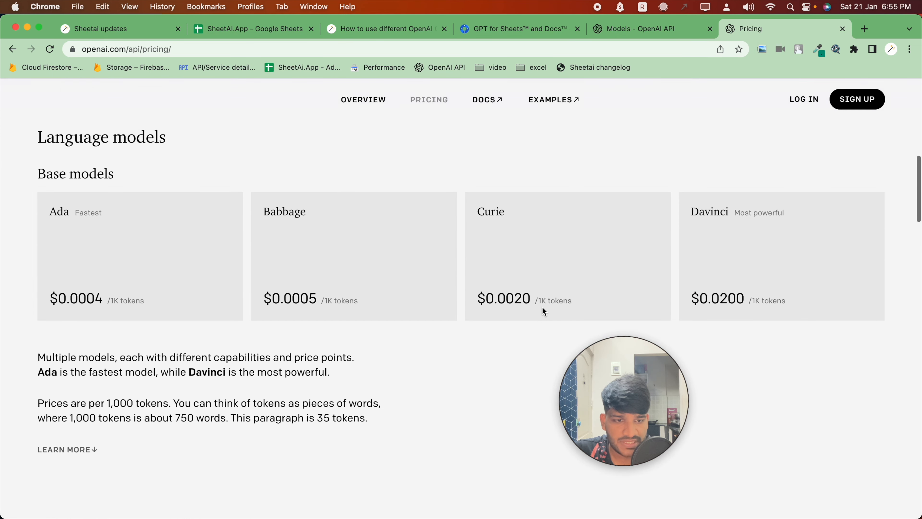
pyautogui.moveTo(477, 271); pyautogui.dragTo(540, 270)
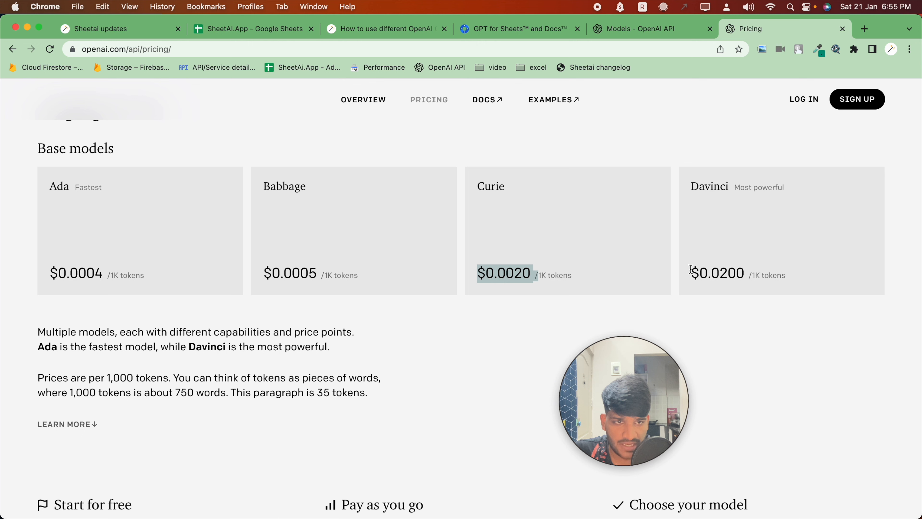
pyautogui.moveTo(690, 272); pyautogui.dragTo(762, 272)
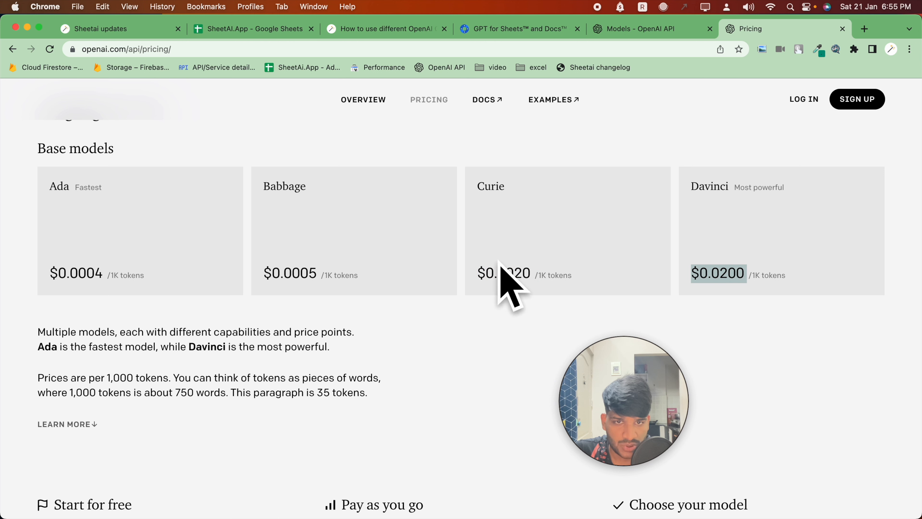
# Step: Return to the Feedback Categorisation spreadsheet and review the prompt and response_token arguments of the SHEETAI formula in B9
pyautogui.click(340, 28)
pyautogui.click(283, 29)
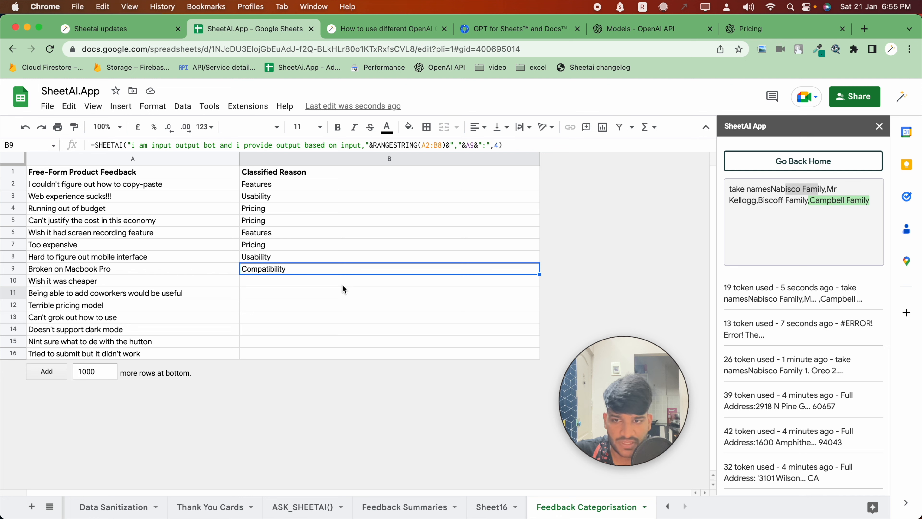
pyautogui.click(295, 281)
pyautogui.click(286, 267)
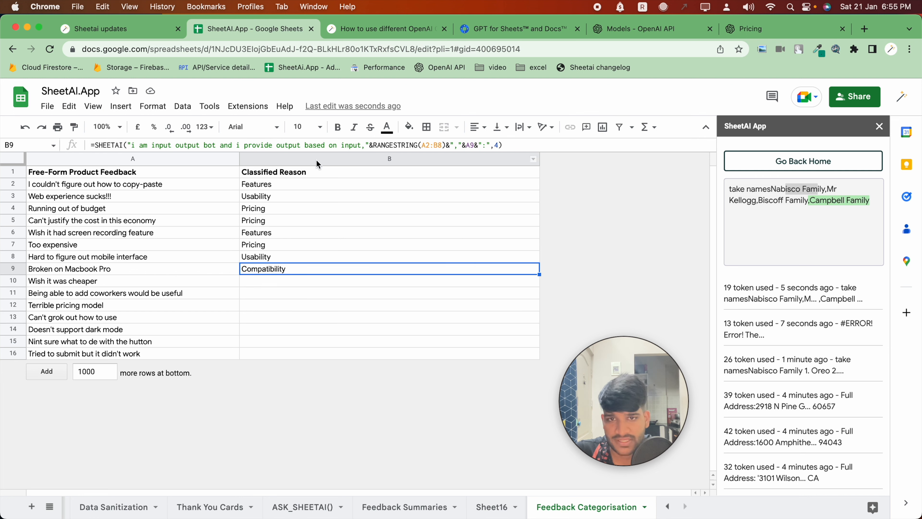
pyautogui.click(126, 145)
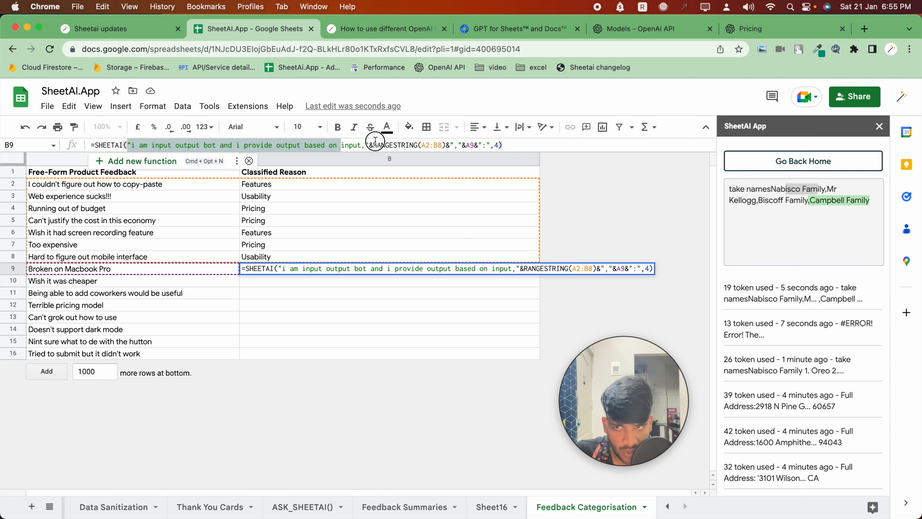
pyautogui.click(500, 145)
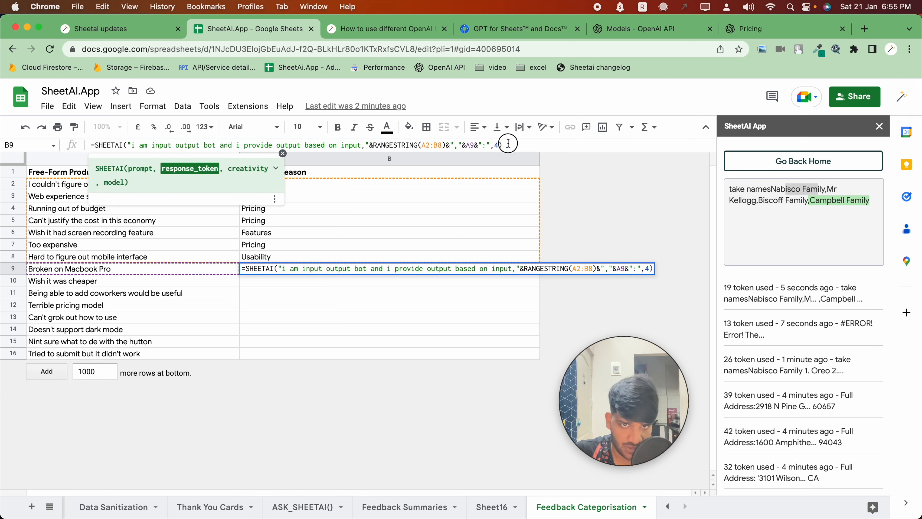
pyautogui.click(242, 280)
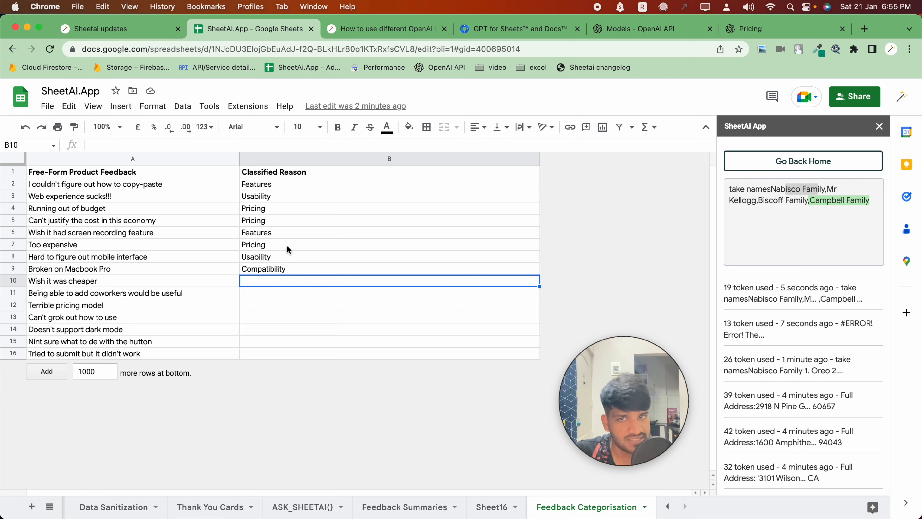
# Step: Copy the SHEETAI formula text from B9 into B10, beside the feedback "Wish it was cheaper"
pyautogui.click(279, 270)
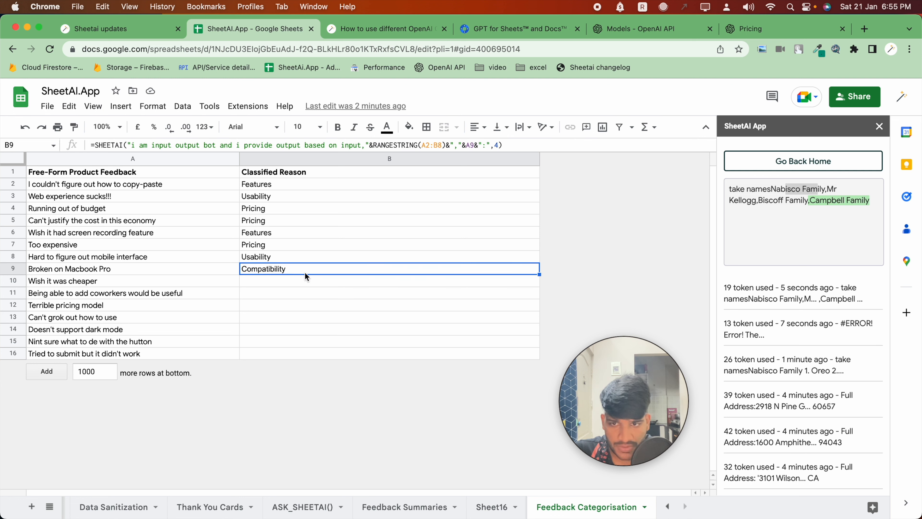
pyautogui.click(285, 142)
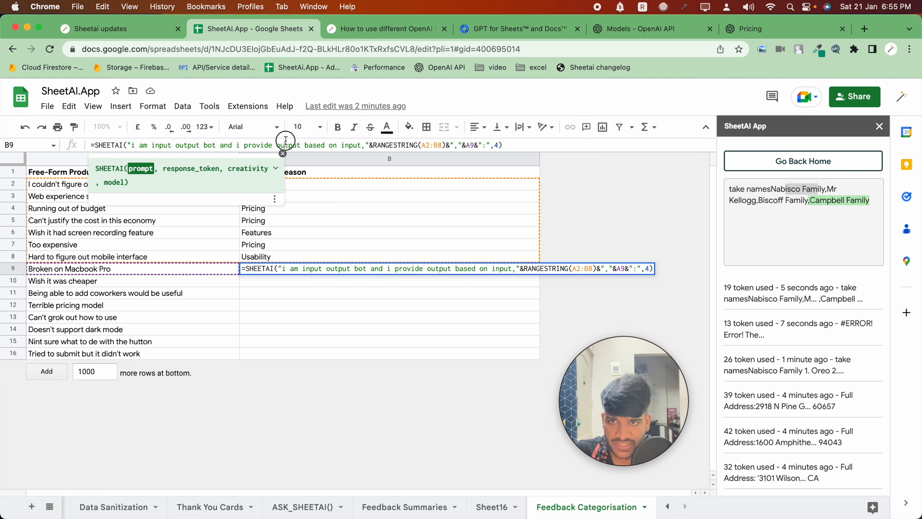
pyautogui.click(272, 281)
pyautogui.press('super+v')
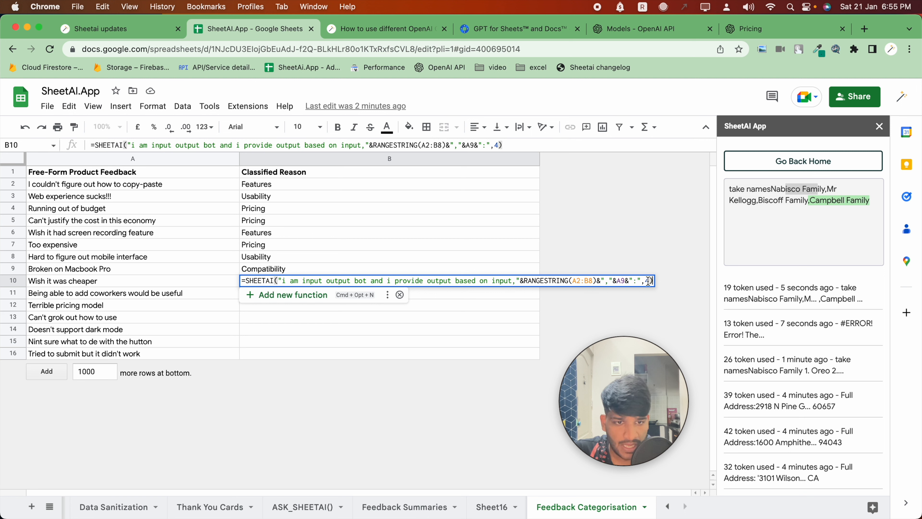
# Step: Add a creativity of 0.4 and the model "c" after the response_token in B10's SHEETAI formula, and run it
pyautogui.click(265, 280)
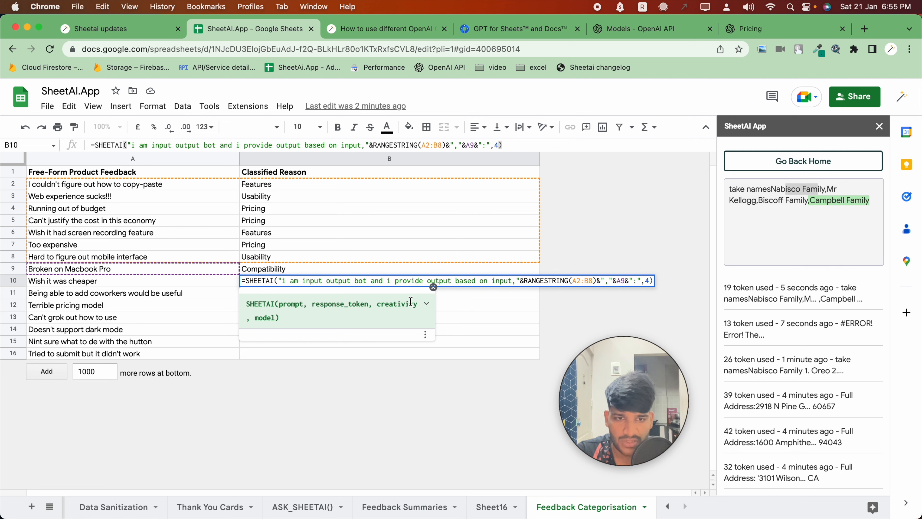
pyautogui.click(650, 281)
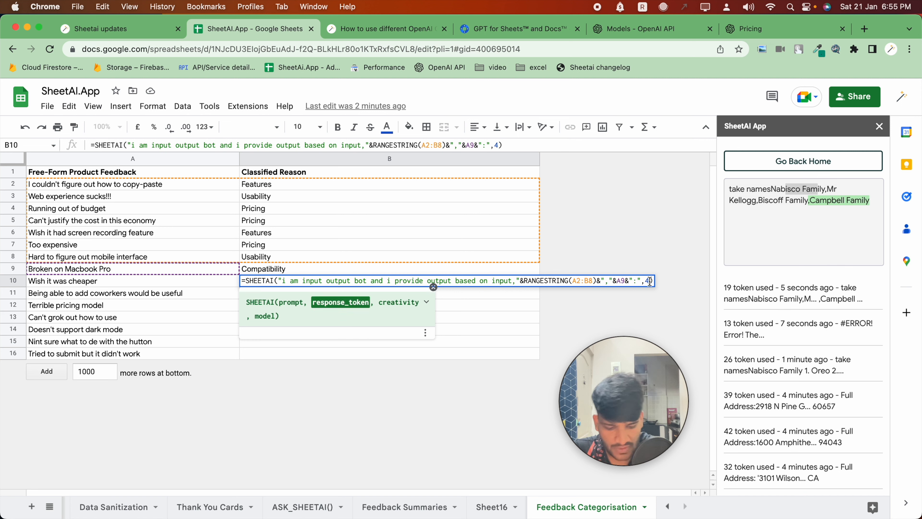
pyautogui.write('.4')
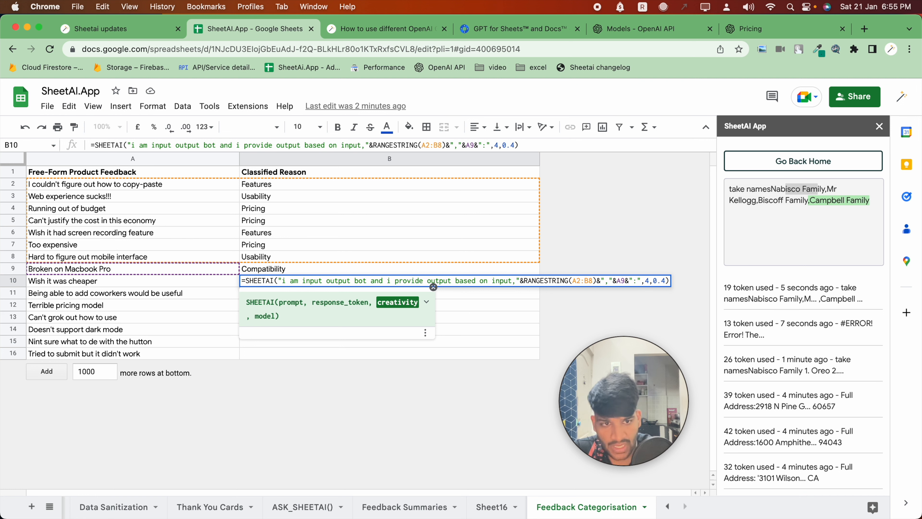
pyautogui.write(',')
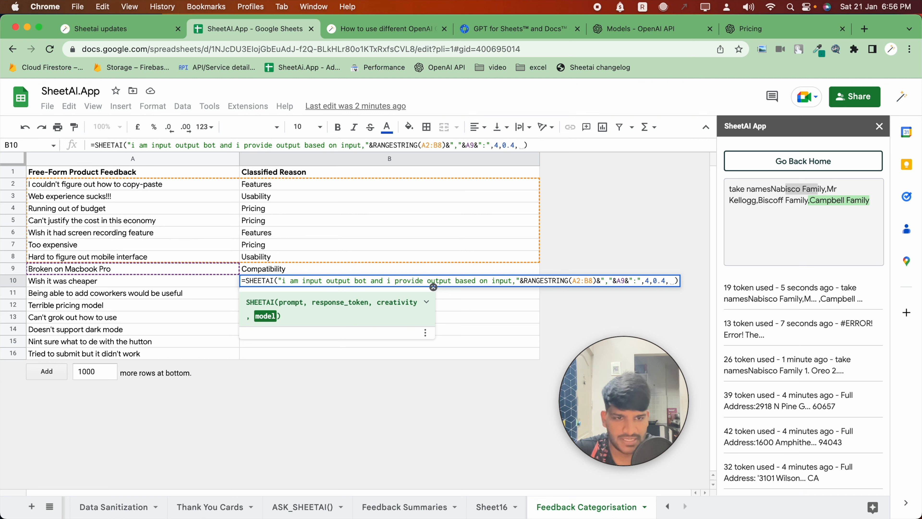
pyautogui.write('"c"')
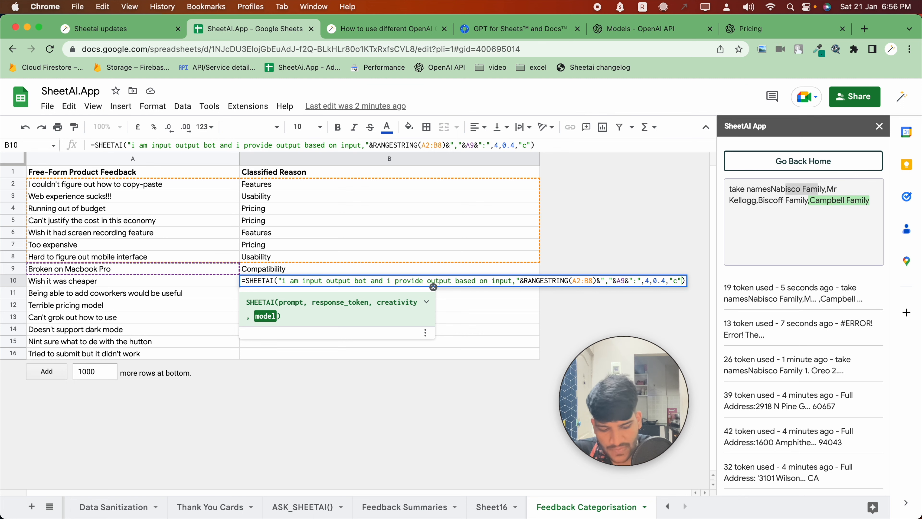
pyautogui.press('Return')
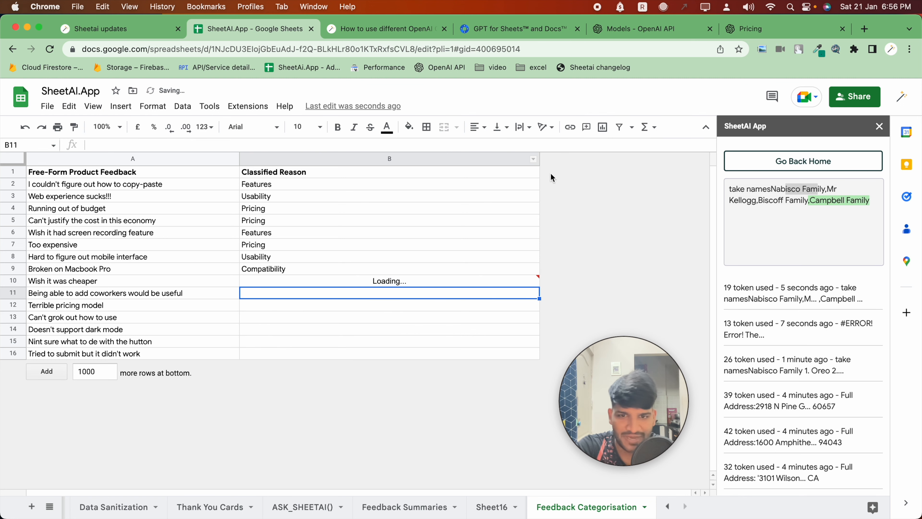
# Step: Review the GPT-3 model descriptions in the OpenAI documentation and the model names in the SheetAI article, and return to the spreadsheet
pyautogui.click(646, 32)
pyautogui.scroll(4, 376, 256)
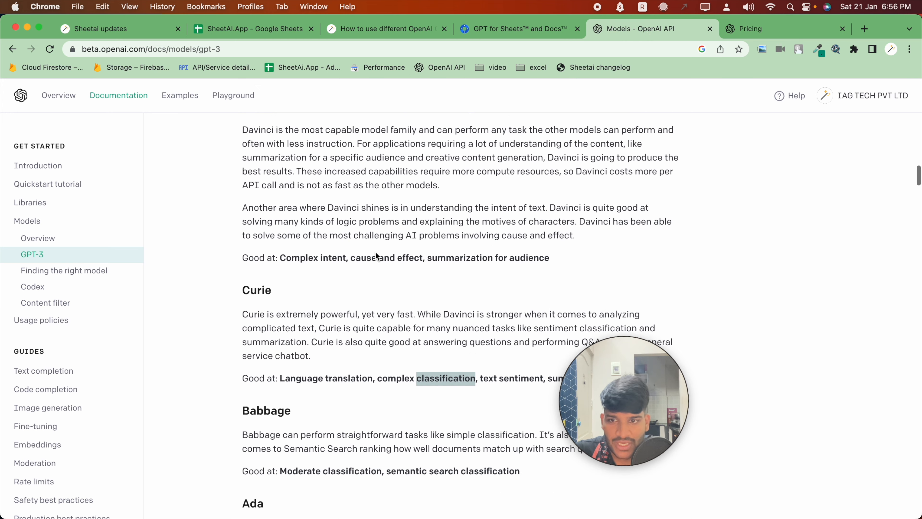
pyautogui.scroll(-6, 376, 256)
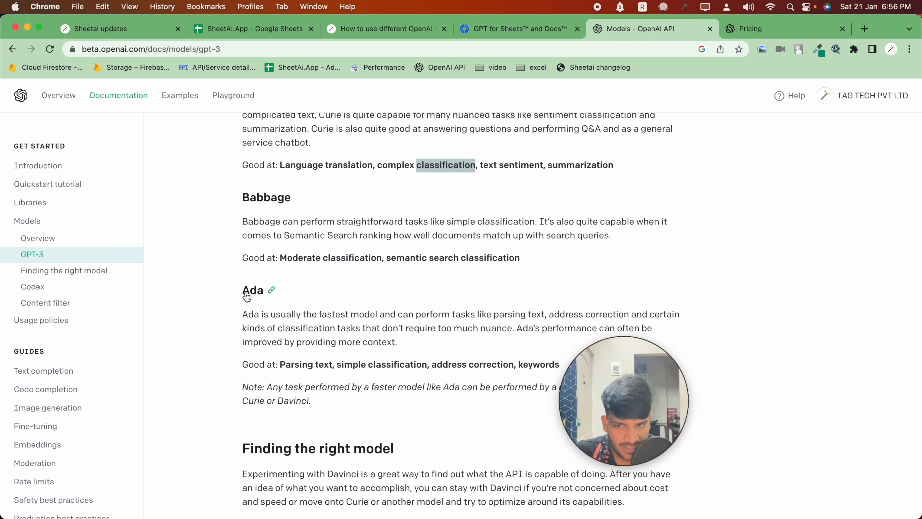
pyautogui.scroll(2, 280, 270)
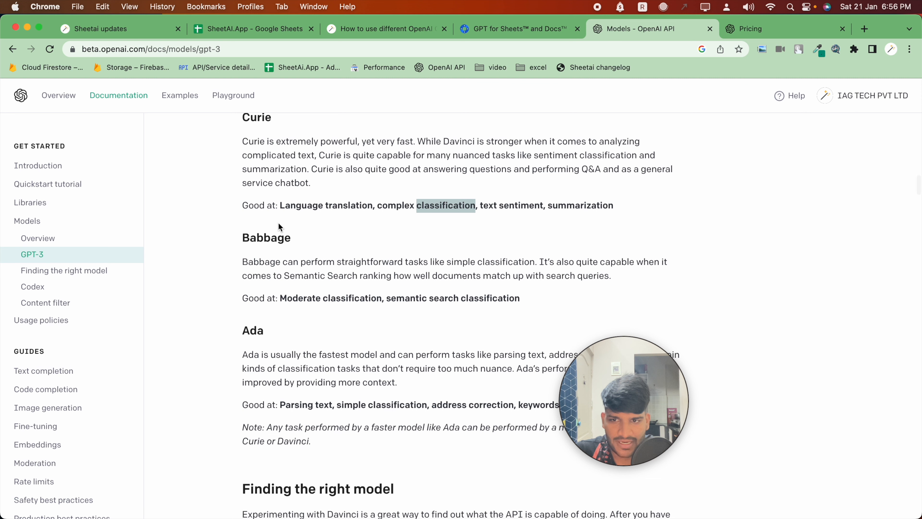
pyautogui.scroll(4, 276, 247)
pyautogui.scroll(3, 290, 298)
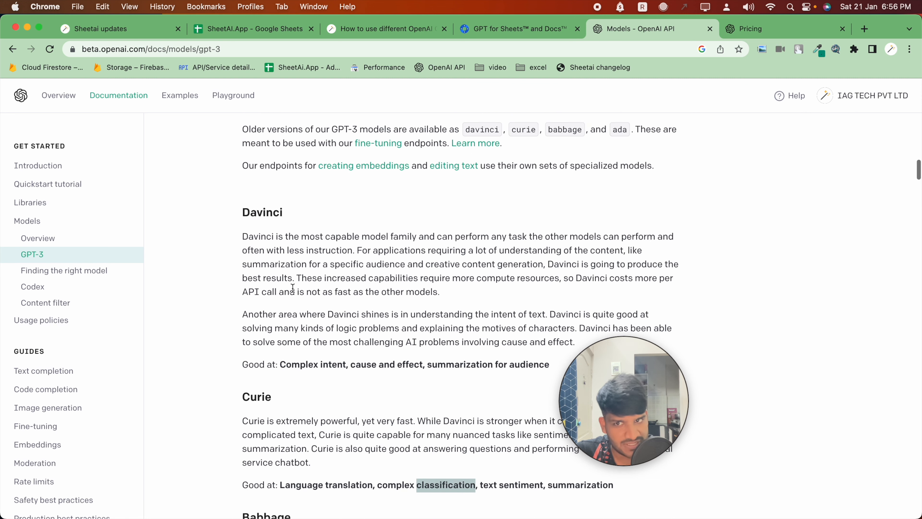
pyautogui.click(363, 29)
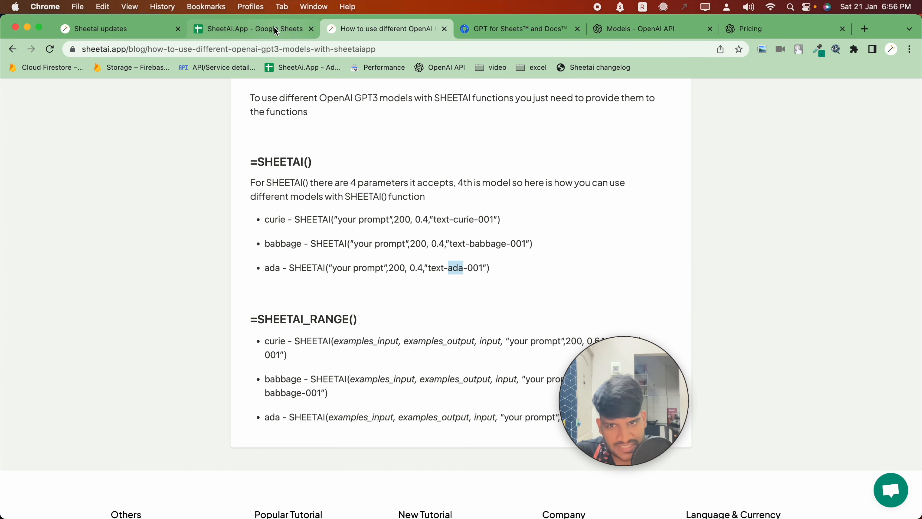
pyautogui.click(281, 32)
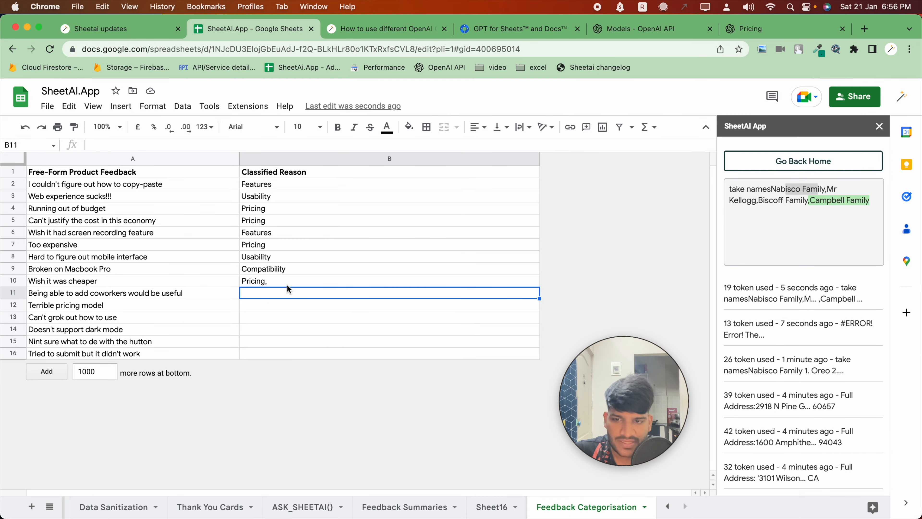
# Step: Set the response_token in B10's SHEETAI formula to 3 and rerun it
pyautogui.doubleClick(272, 283)
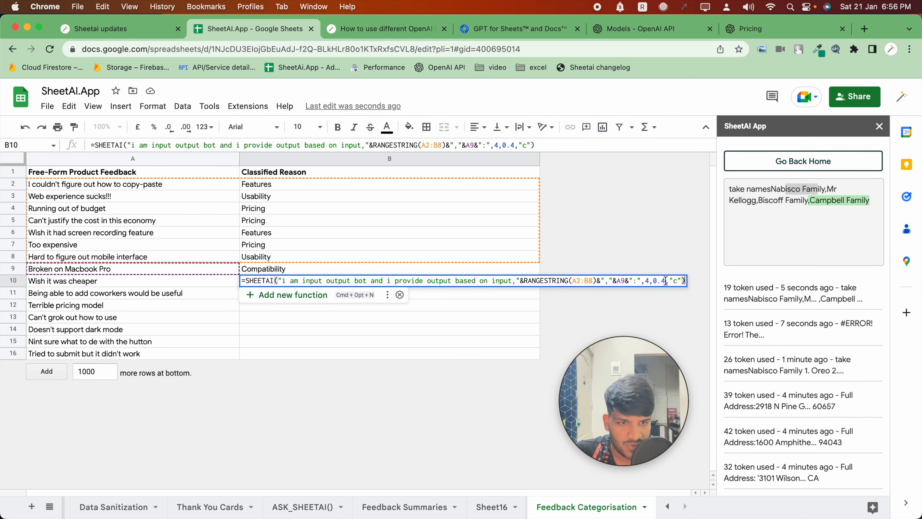
pyautogui.click(648, 280)
pyautogui.press('Return')
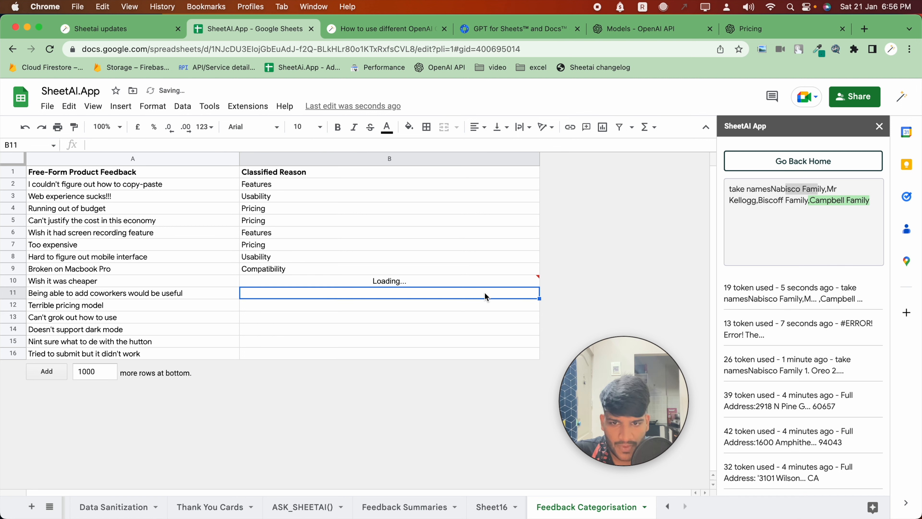
# Step: Set the response_token in B10's SHEETAI formula to 1, rerun it and check the classification in the cell
pyautogui.doubleClick(258, 285)
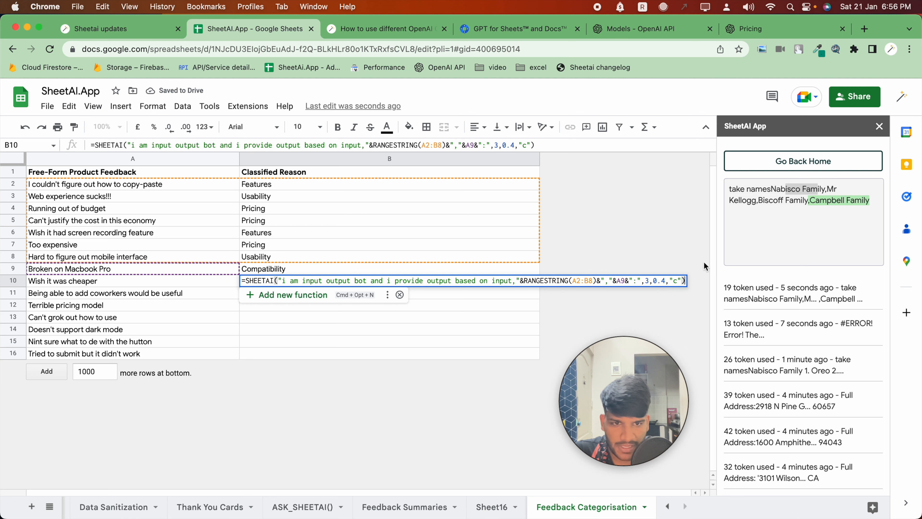
pyautogui.click(646, 281)
pyautogui.press('Return')
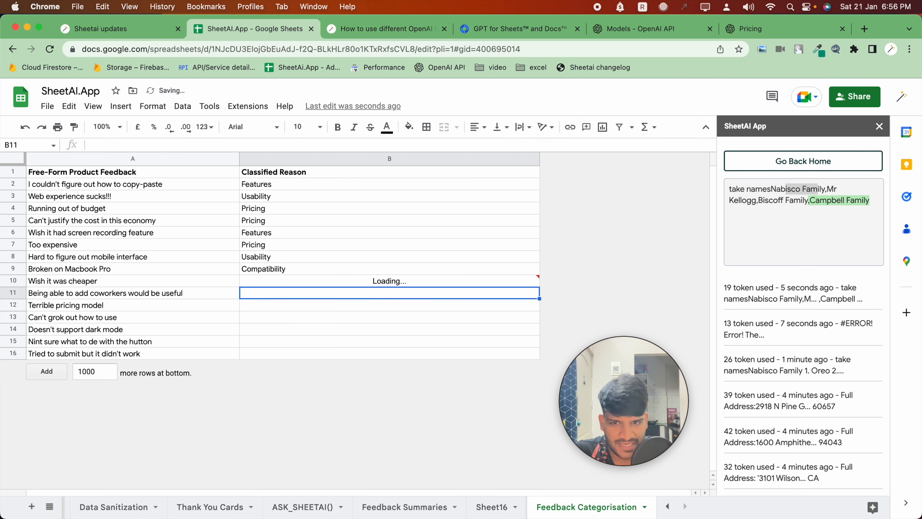
pyautogui.moveTo(468, 283)
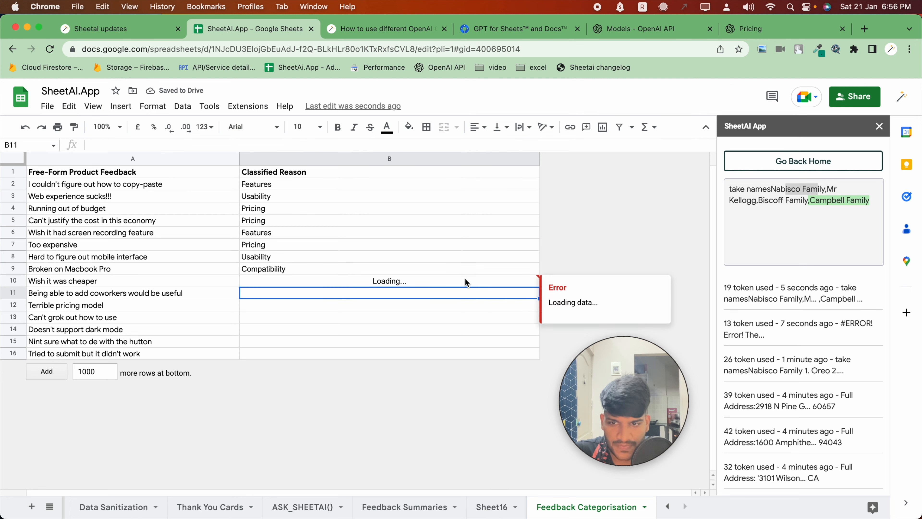
pyautogui.click(468, 283)
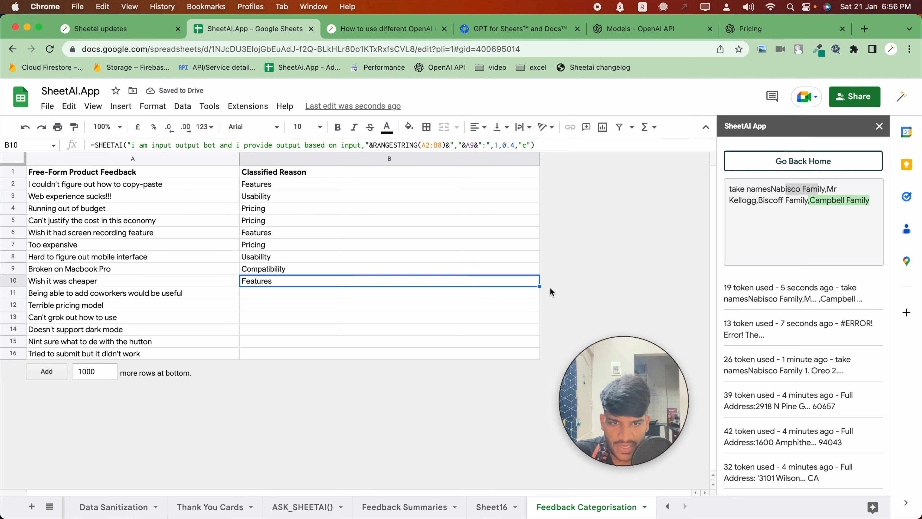
pyautogui.click(496, 145)
pyautogui.press('Return')
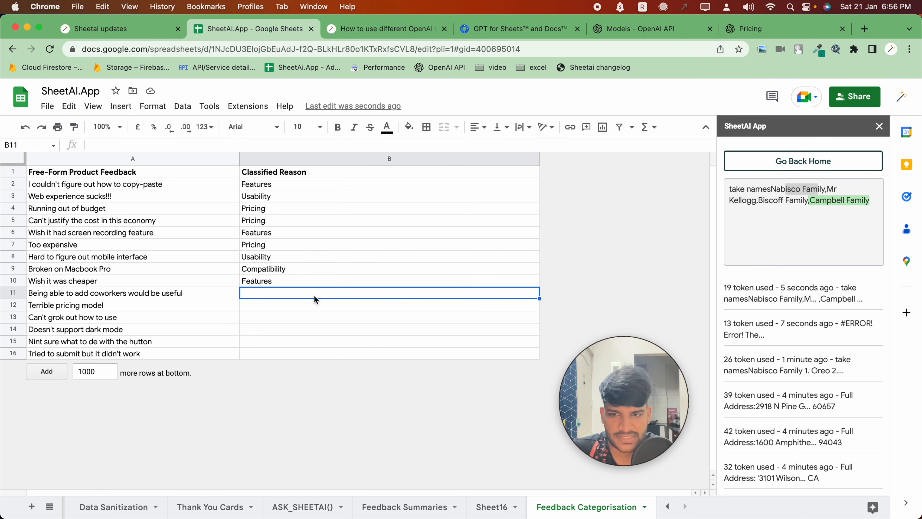
# Step: Examine the New Function And More release note in Sheetai updates, focusing on the added /help section
pyautogui.click(120, 28)
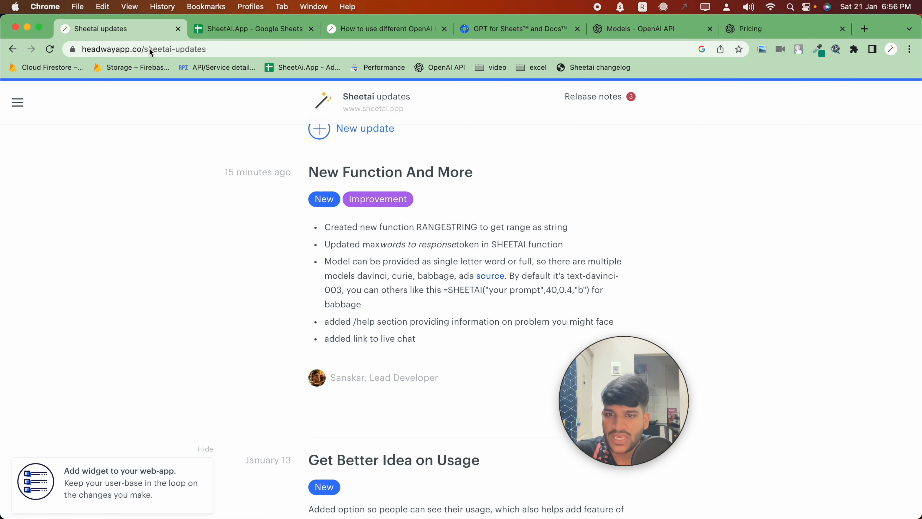
pyautogui.scroll(-2, 391, 294)
pyautogui.moveTo(325, 282); pyautogui.dragTo(495, 282)
# Step: Go from the GPT3 models article to the SheetAI home page and open the site's Help page
pyautogui.click(360, 28)
pyautogui.scroll(5, 251, 173)
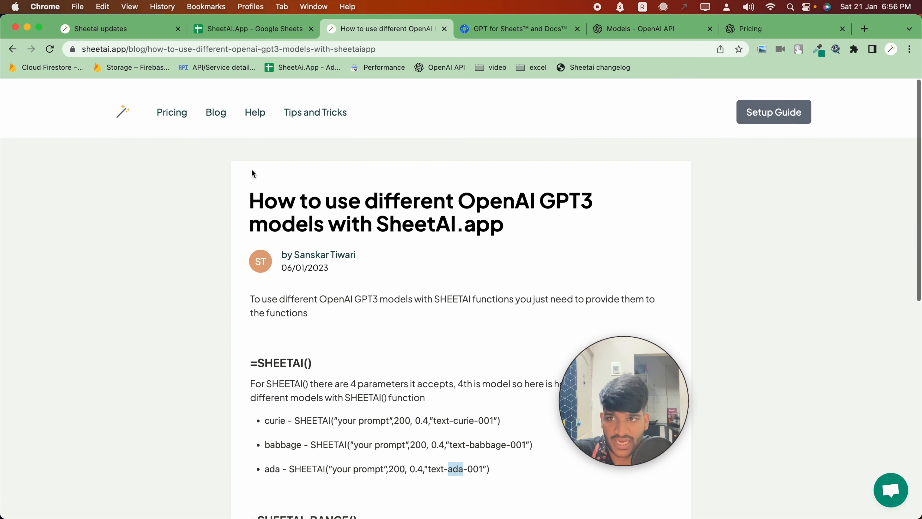
pyautogui.click(122, 106)
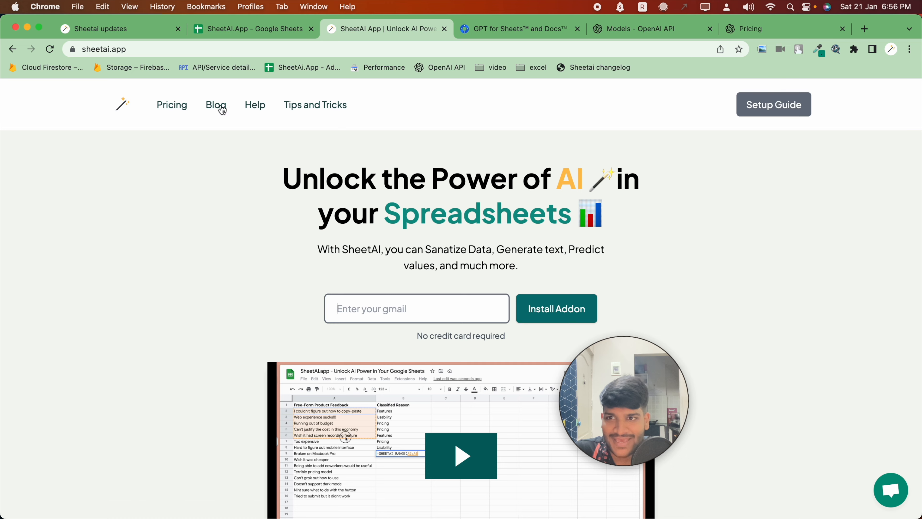
pyautogui.click(226, 109)
pyautogui.click(254, 106)
pyautogui.scroll(-5, 298, 222)
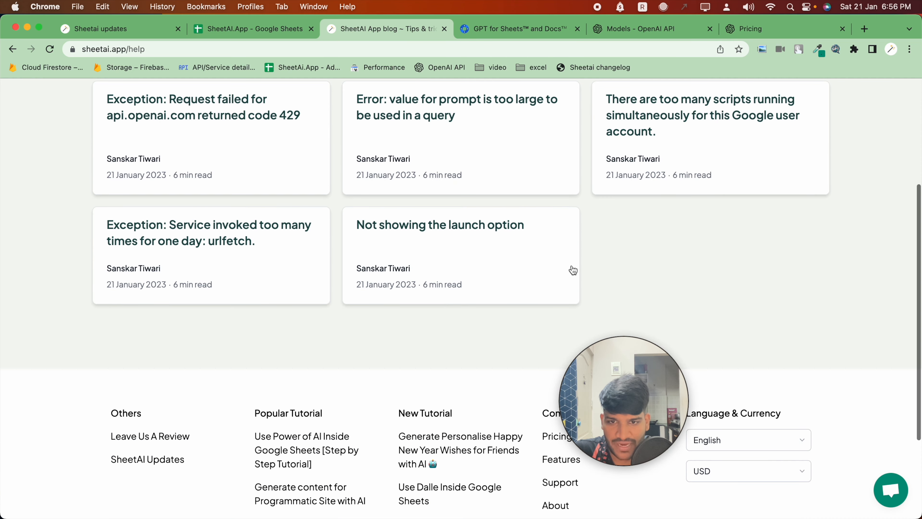
# Step: Look through the error troubleshooting articles on the SheetAI Help page and open the live chat
pyautogui.scroll(3, 428, 232)
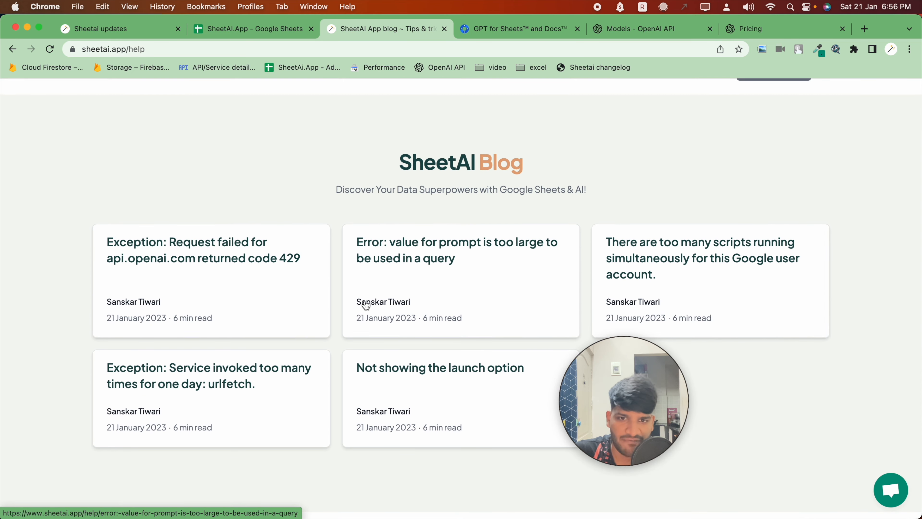
pyautogui.scroll(-2, 368, 288)
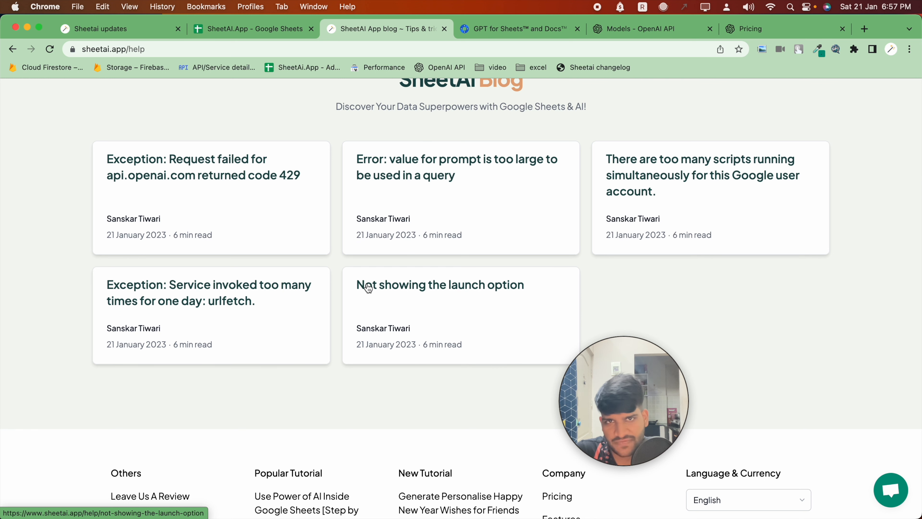
pyautogui.scroll(4, 369, 287)
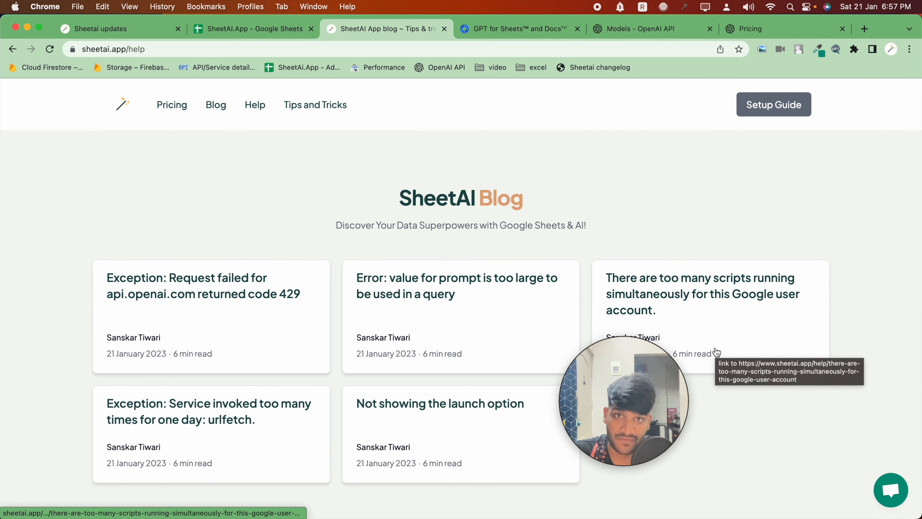
pyautogui.scroll(-3, 566, 241)
pyautogui.click(890, 490)
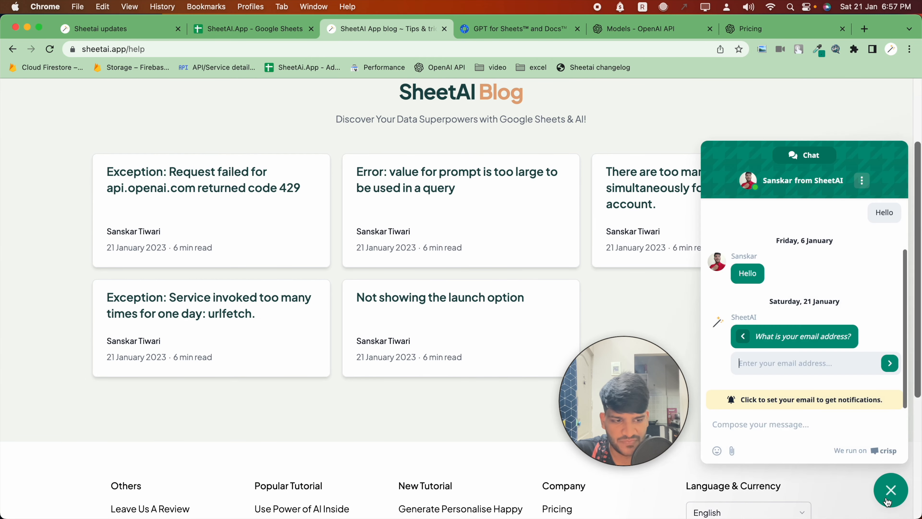
# Step: Close the live chat on the Help page and highlight the live chat link entry in the New Function And More release note
pyautogui.click(901, 497)
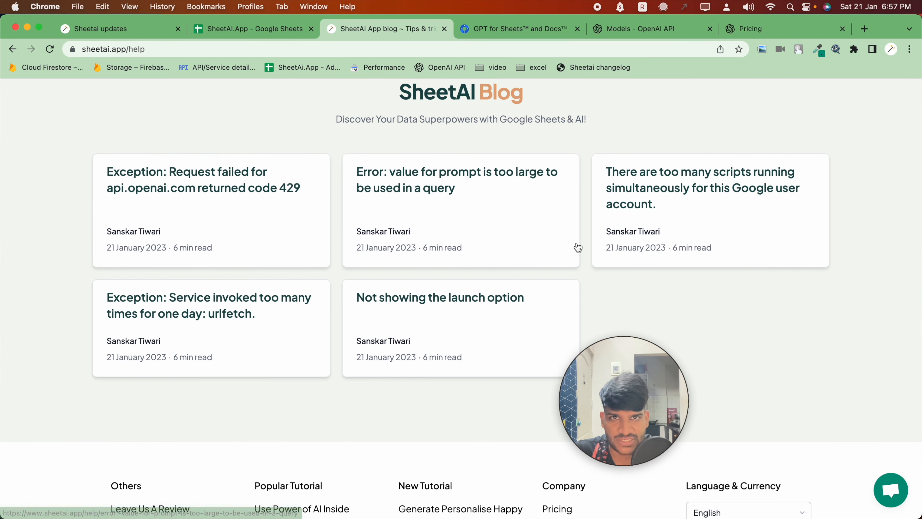
pyautogui.click(153, 29)
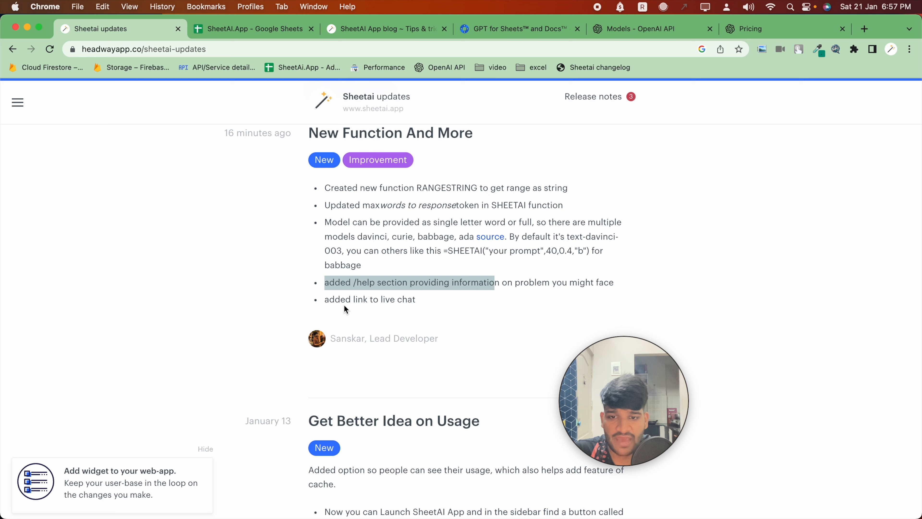
pyautogui.moveTo(319, 299); pyautogui.dragTo(416, 300)
# Step: Switch to the SheetAI.App spreadsheet, return the SheetAI App sidebar to its home view, close it and launch it again
pyautogui.click(254, 29)
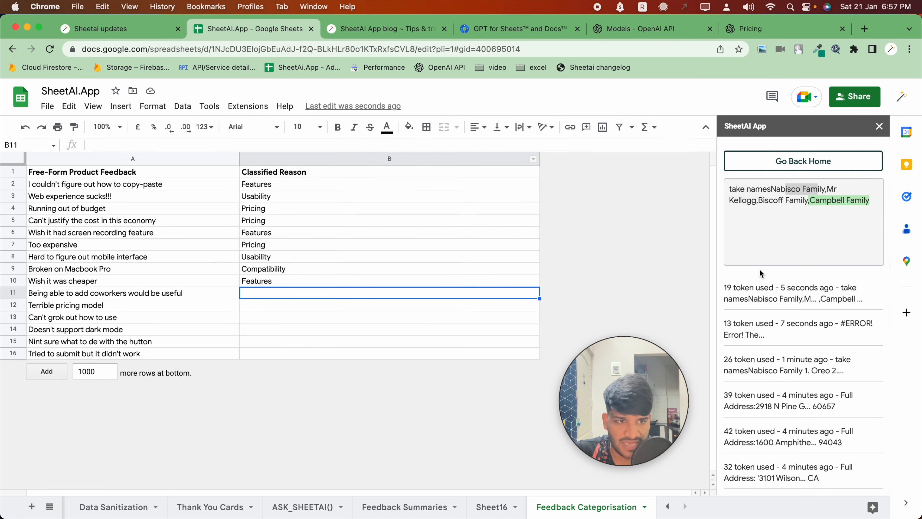
pyautogui.click(861, 157)
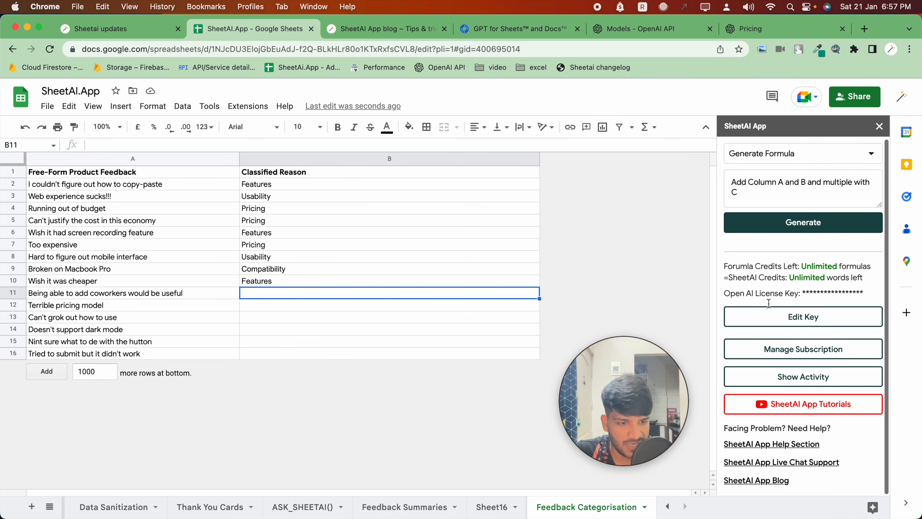
pyautogui.click(878, 127)
pyautogui.click(248, 106)
pyautogui.moveTo(366, 226)
pyautogui.click(432, 223)
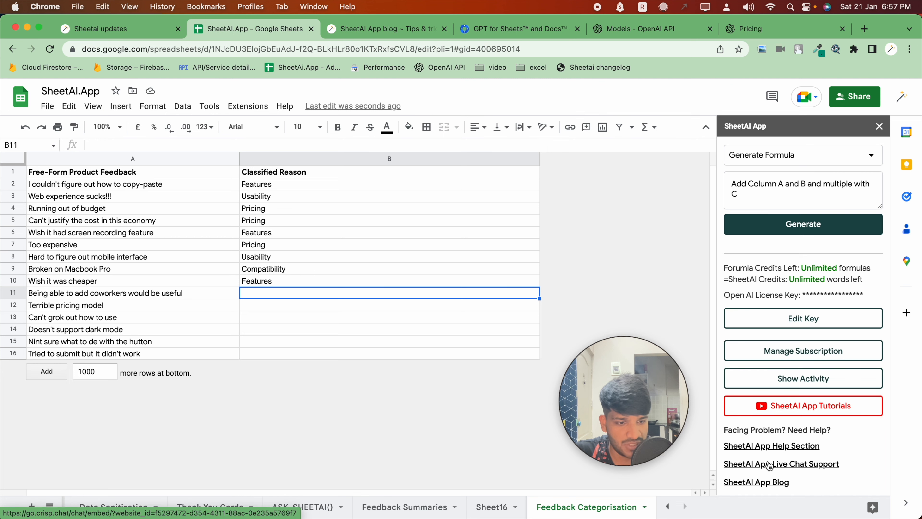
# Step: Open SheetAI App Live Chat Support from the sidebar, go to its message field, and close the chat page
pyautogui.click(800, 468)
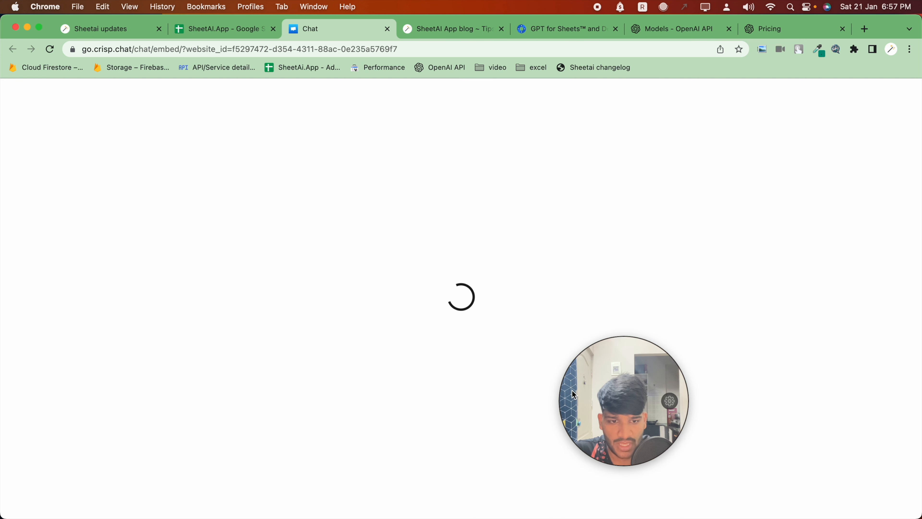
pyautogui.moveTo(614, 369); pyautogui.dragTo(721, 231)
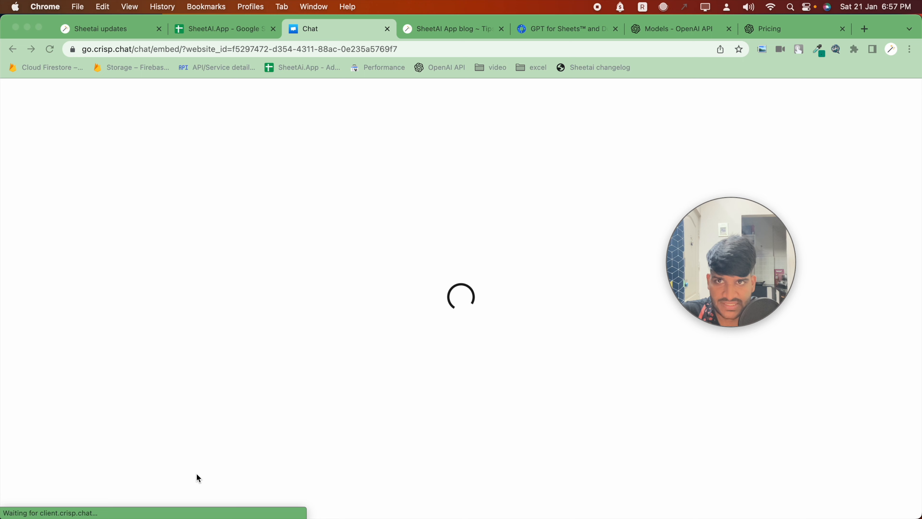
pyautogui.click(70, 483)
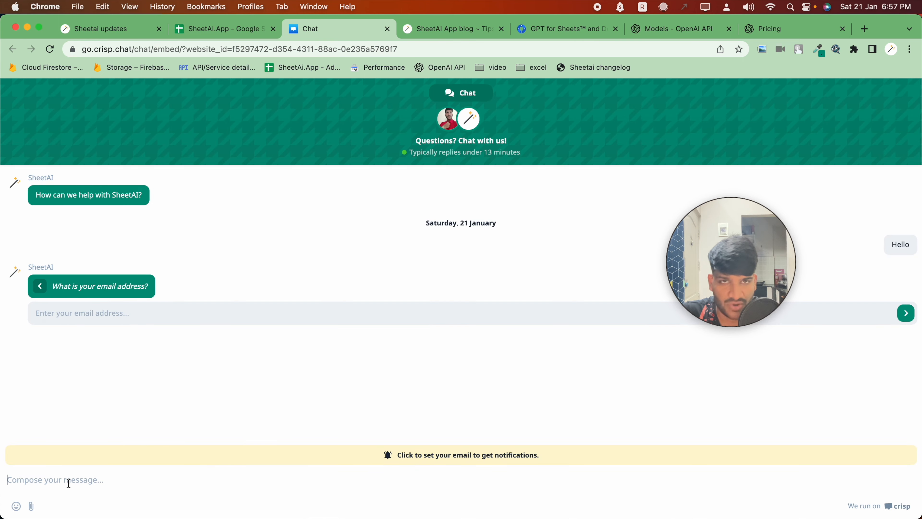
pyautogui.click(387, 29)
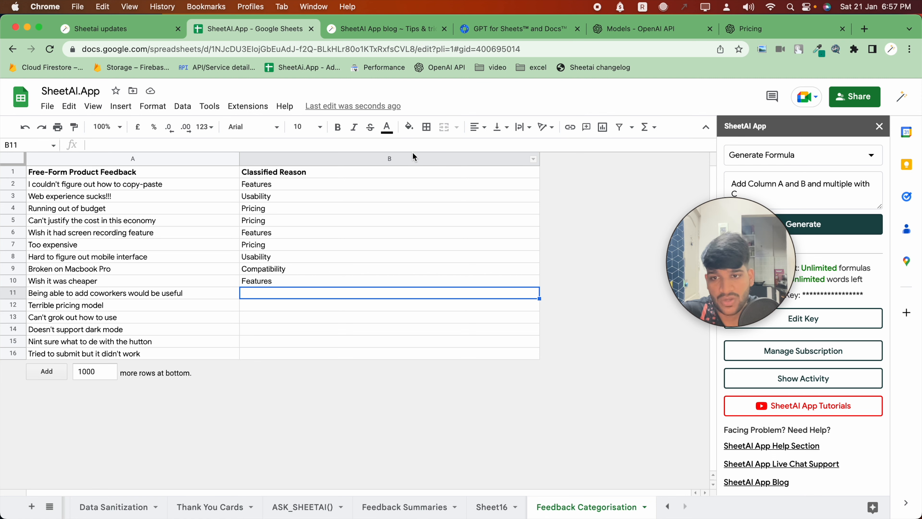
# Step: Recheck the New Function And More release note in Sheetai updates and return to the Feedback Categorisation sheet
pyautogui.click(151, 29)
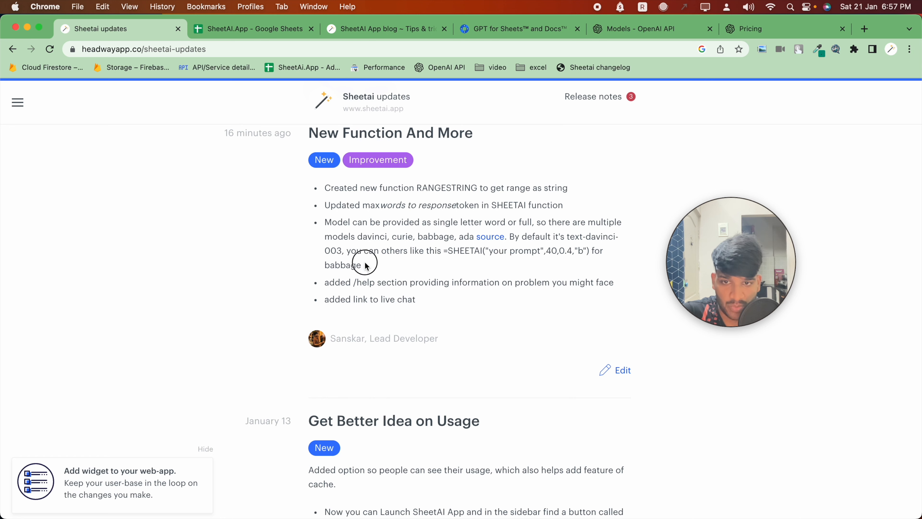
pyautogui.click(295, 36)
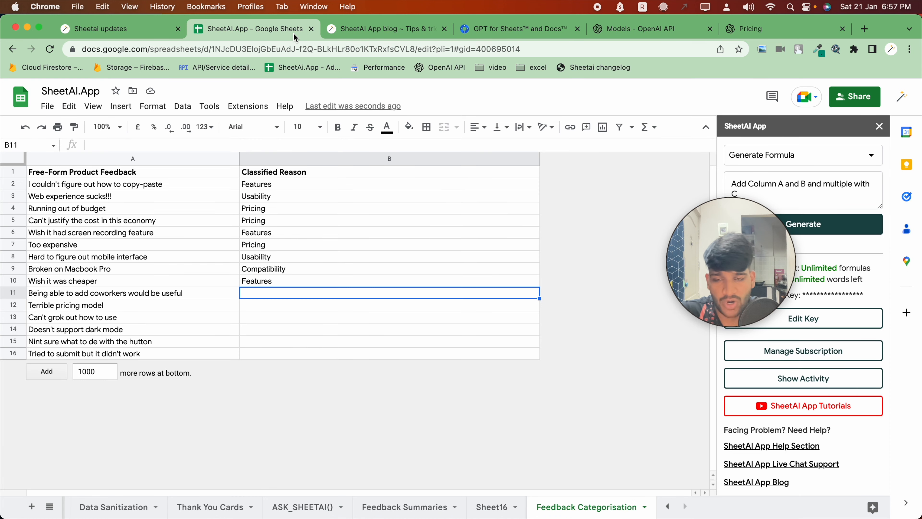